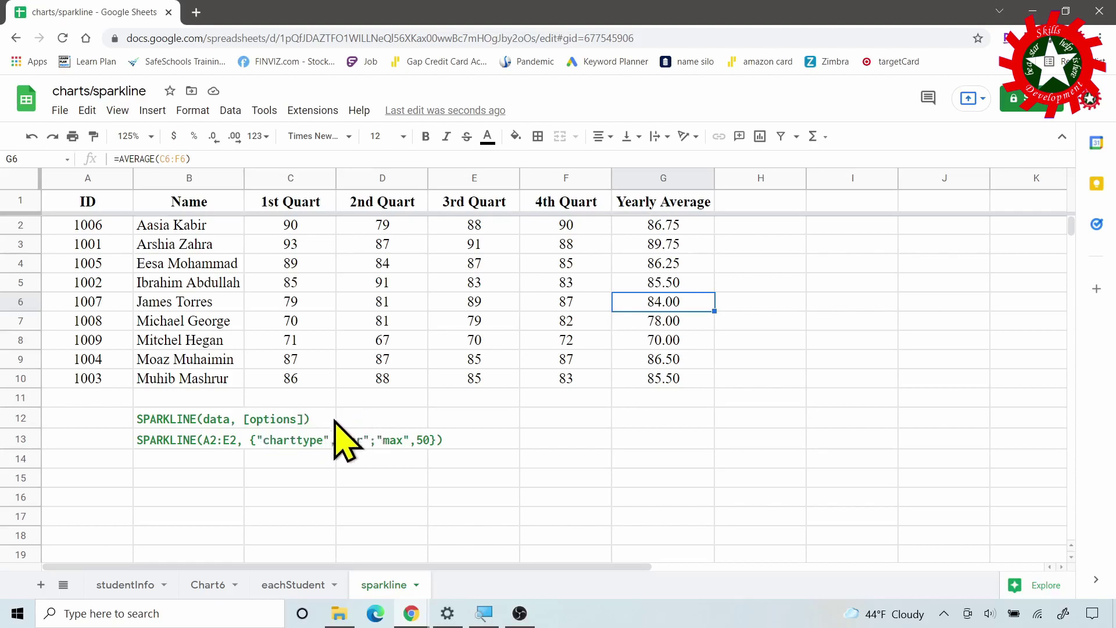
Insert a blank column G to the left of Yearly Average.
left_click(650, 177)
right_click(651, 180)
left_click(715, 291)
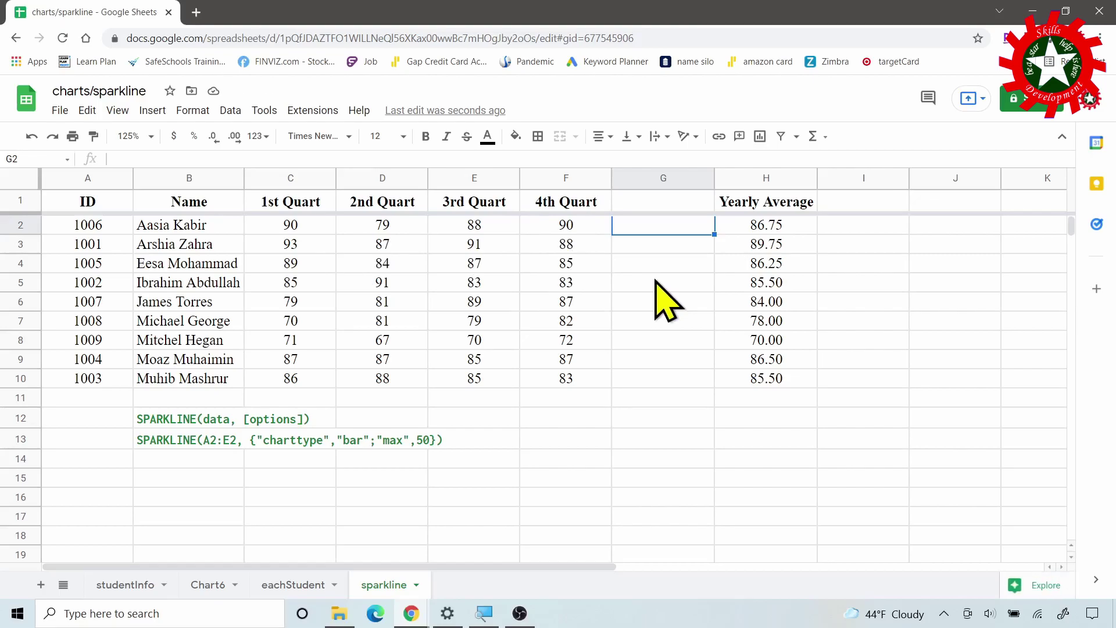
Enter =SPARKLINE(C2:F2) in G2 to chart the first student's quarterly scores as a line.
type("=spa")
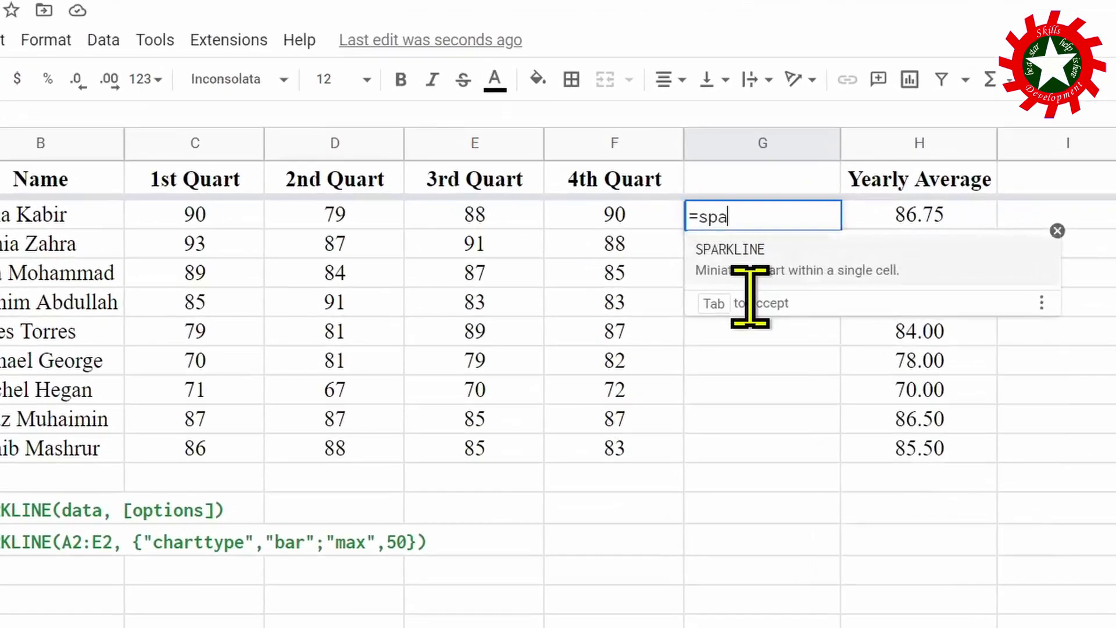
key("Tab")
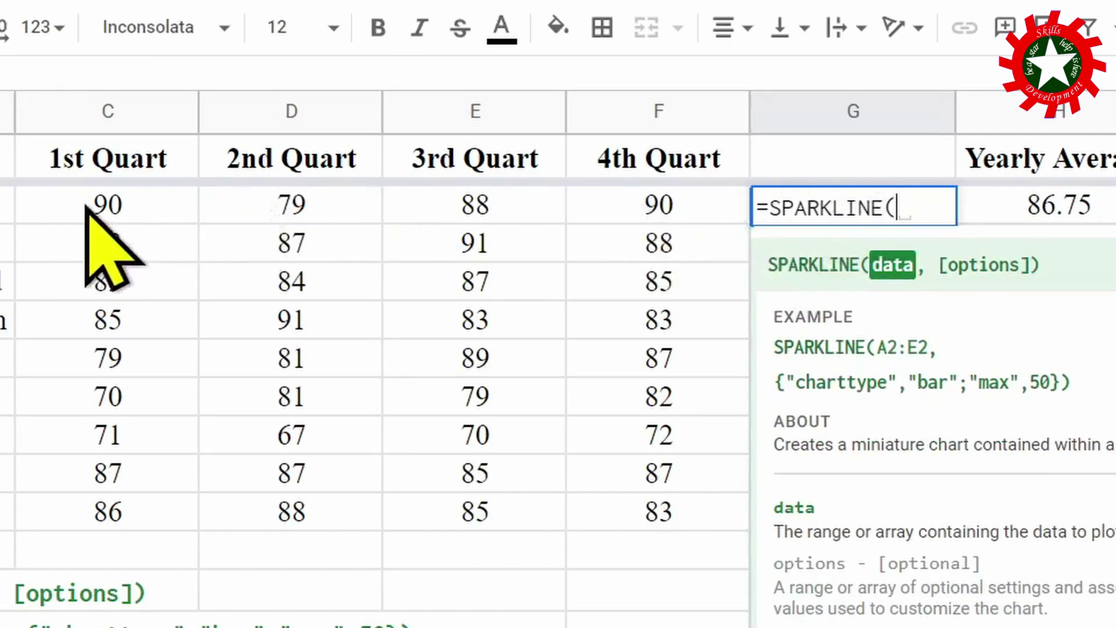
left_click_drag(92, 211, 608, 220)
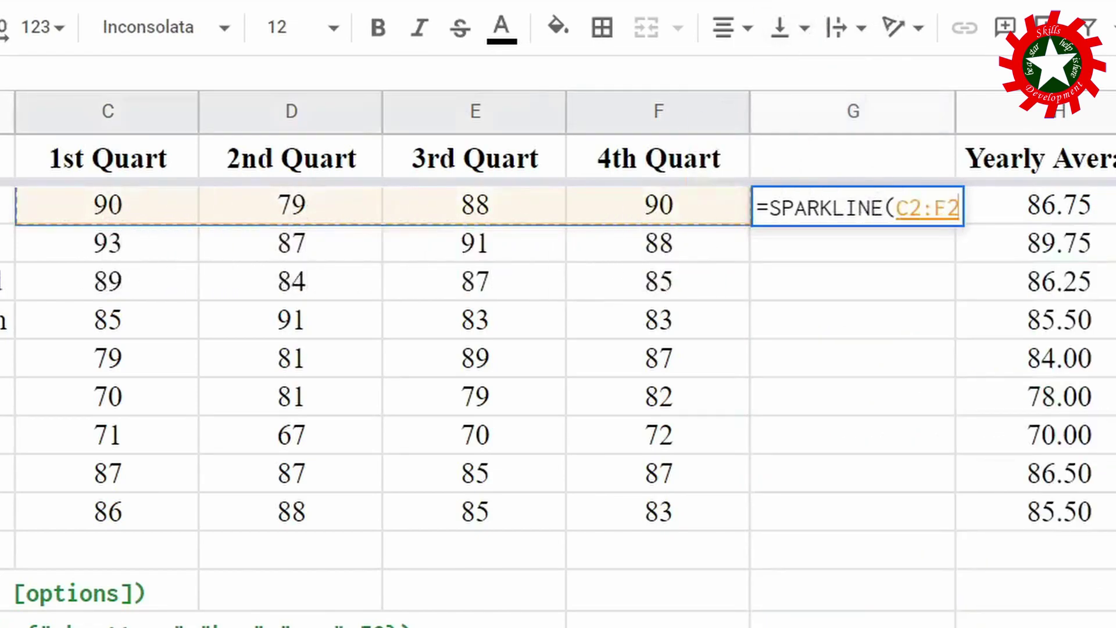
type(")")
key("Return")
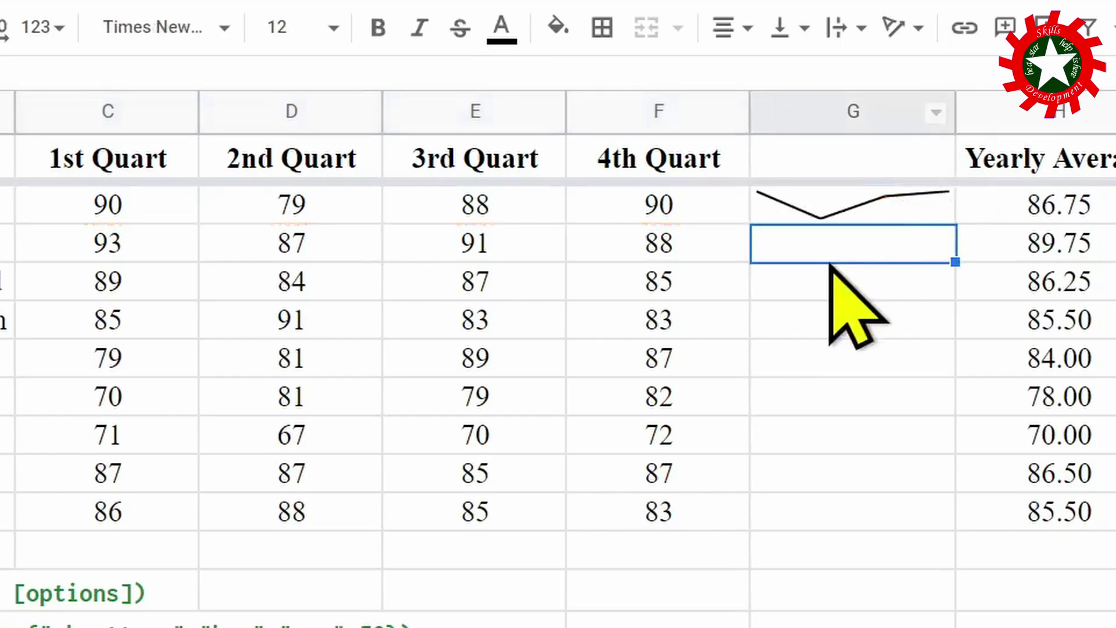
left_click(865, 205)
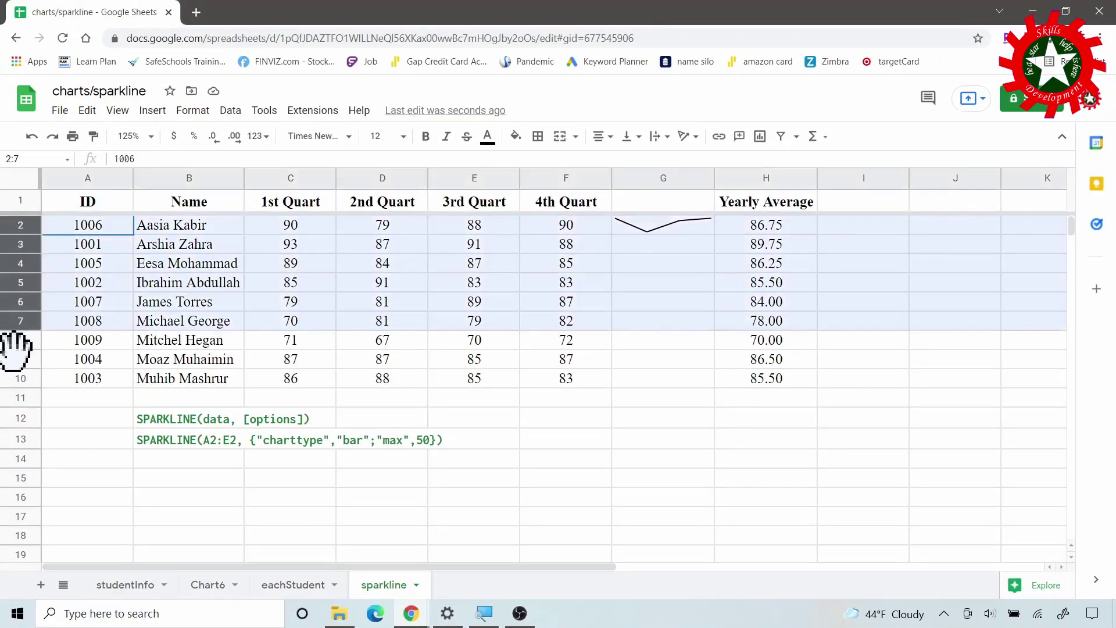
Resize the student rows 2 to 10 to 35 pixels high.
left_click_drag(21, 230, 20, 378)
right_click(181, 286)
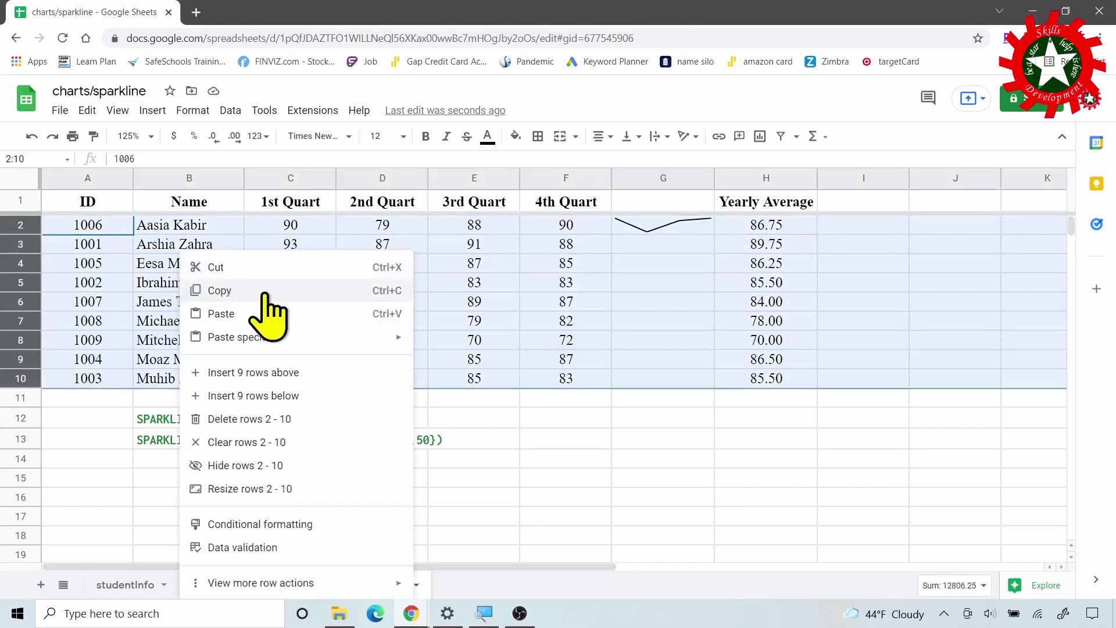
left_click(269, 490)
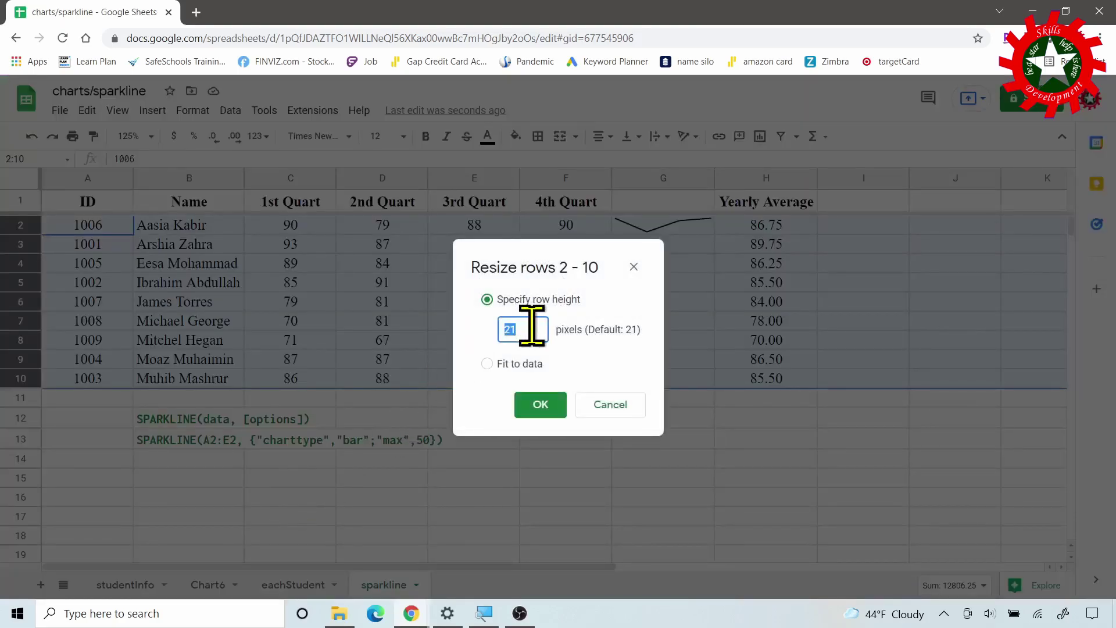
left_click(540, 404)
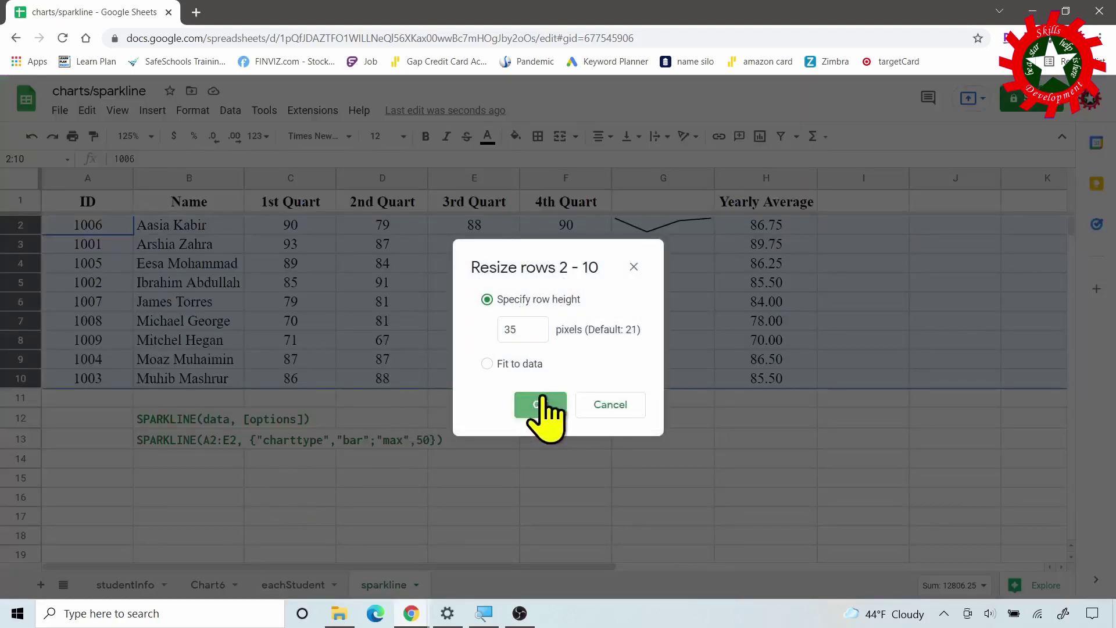
left_click(656, 232)
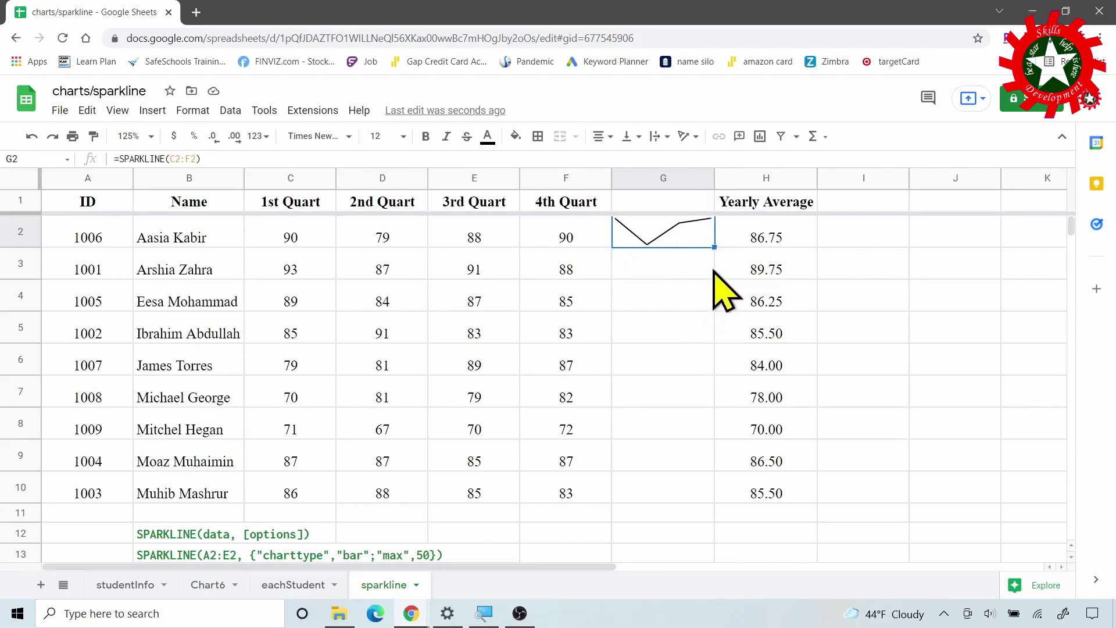
Fill the G2 sparkline formula down to G10 and check the copies in G3 and G8.
left_click_drag(714, 247, 710, 483)
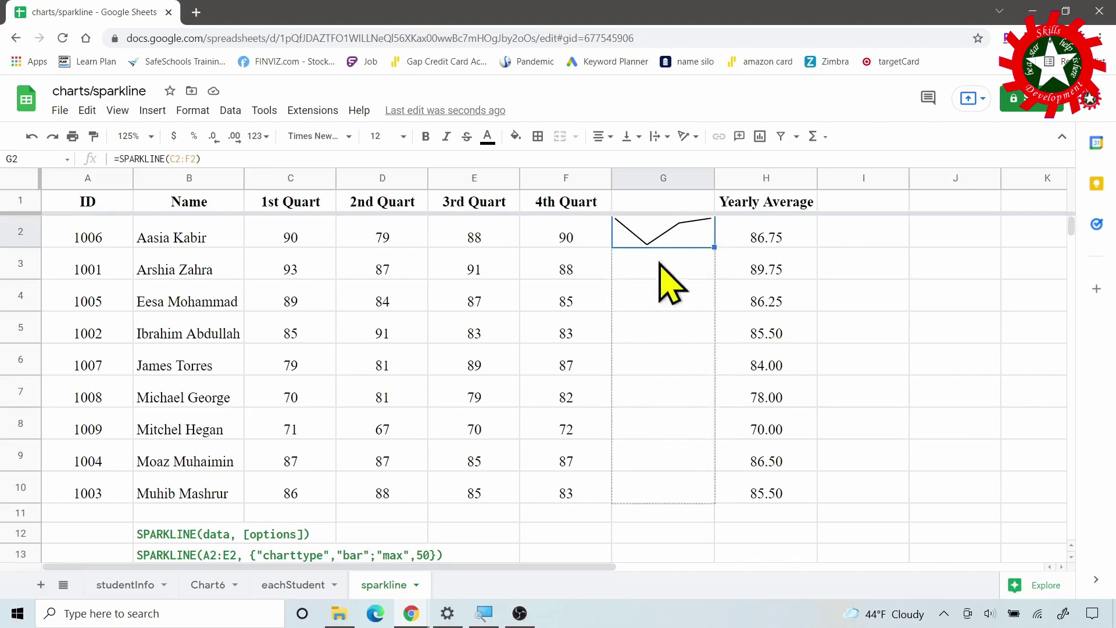
left_click(634, 274)
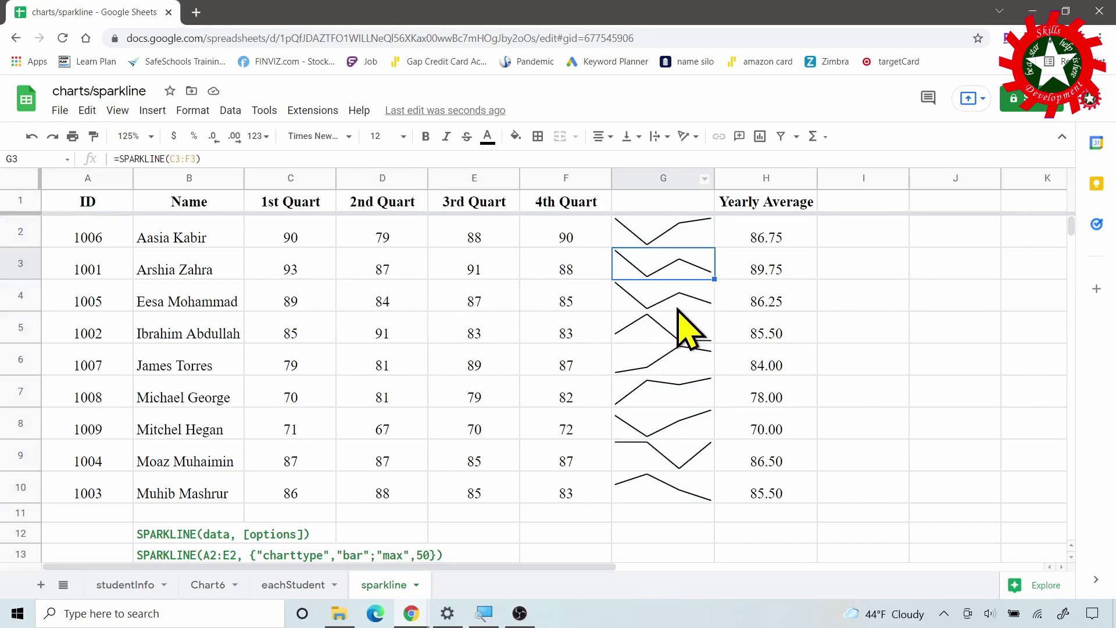
left_click(677, 307)
left_click(672, 416)
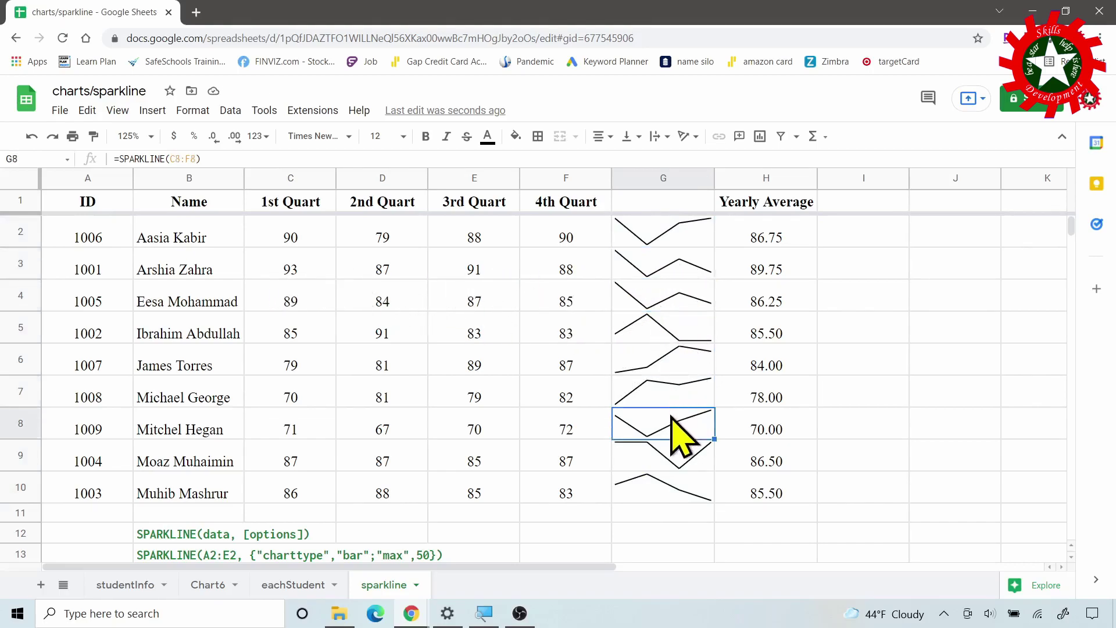
left_click(293, 511)
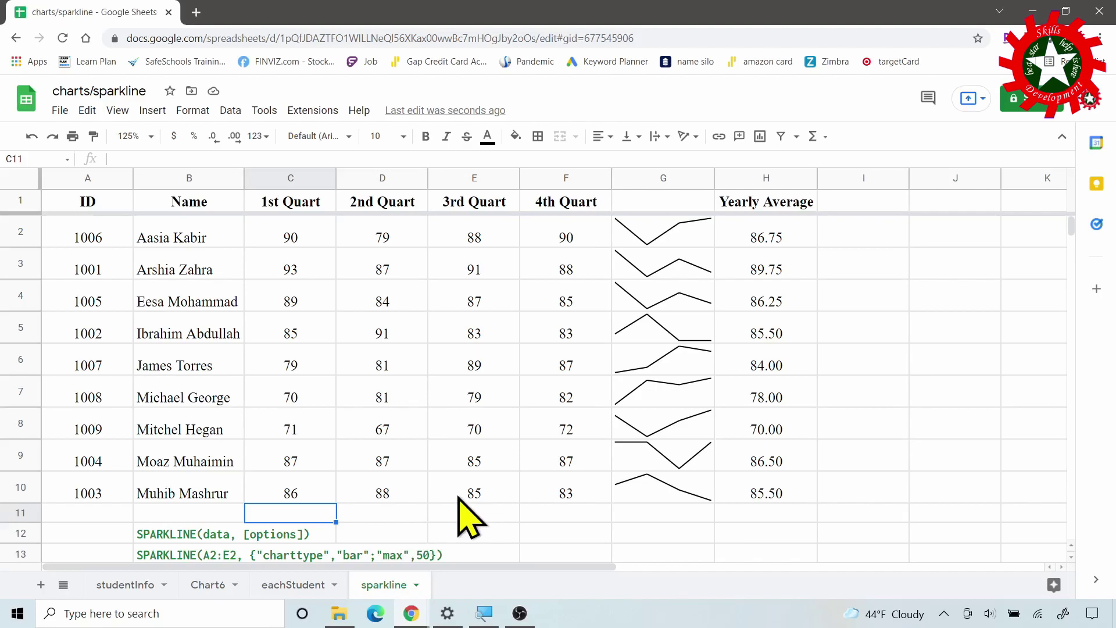
Start =SPARKLINE(C2:C10, in C11 for the 1st Quart scores.
type("=s")
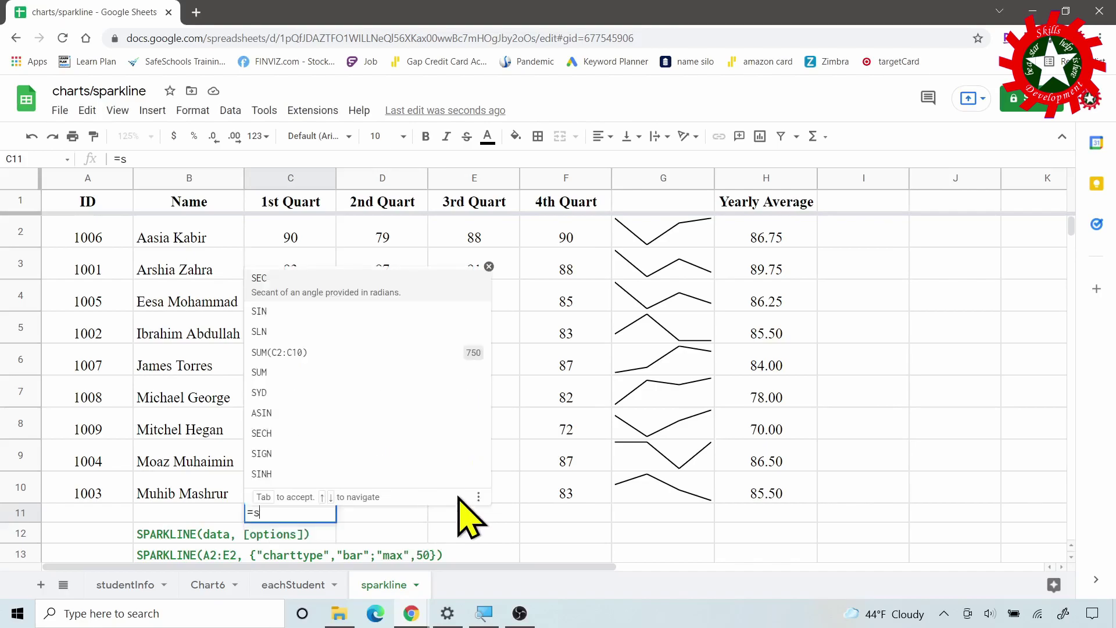
type("par")
key("Tab")
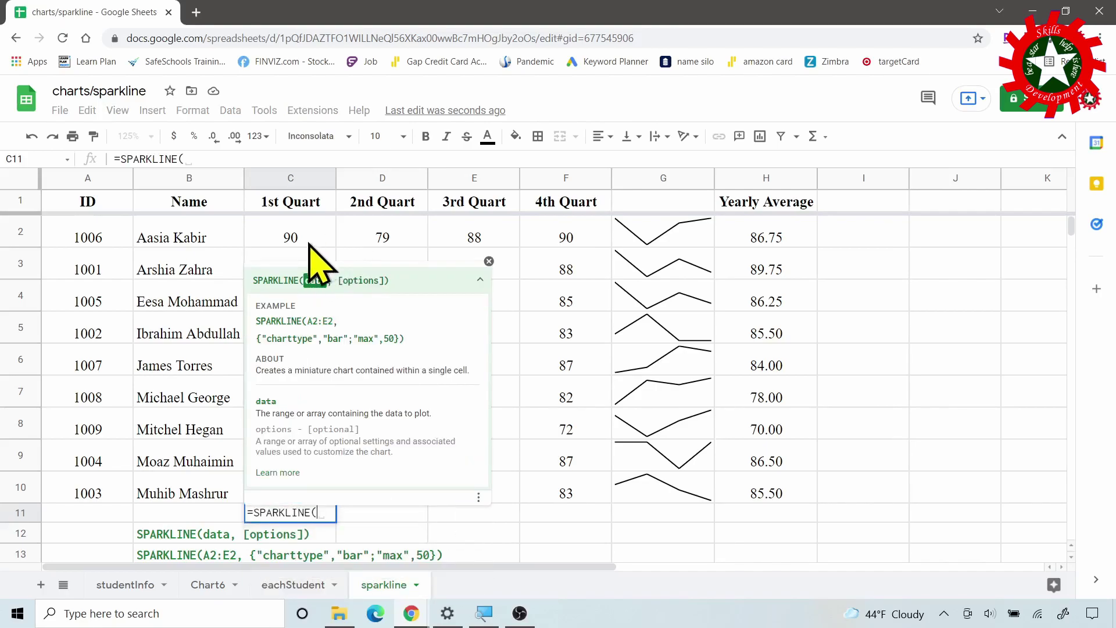
left_click_drag(295, 228, 312, 445)
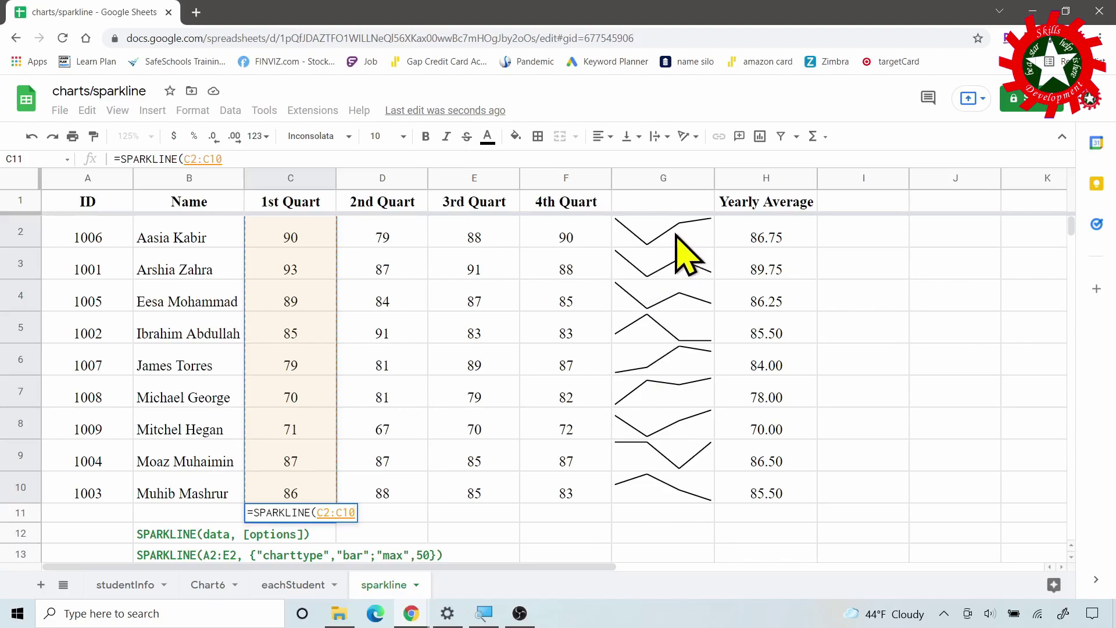
type(",")
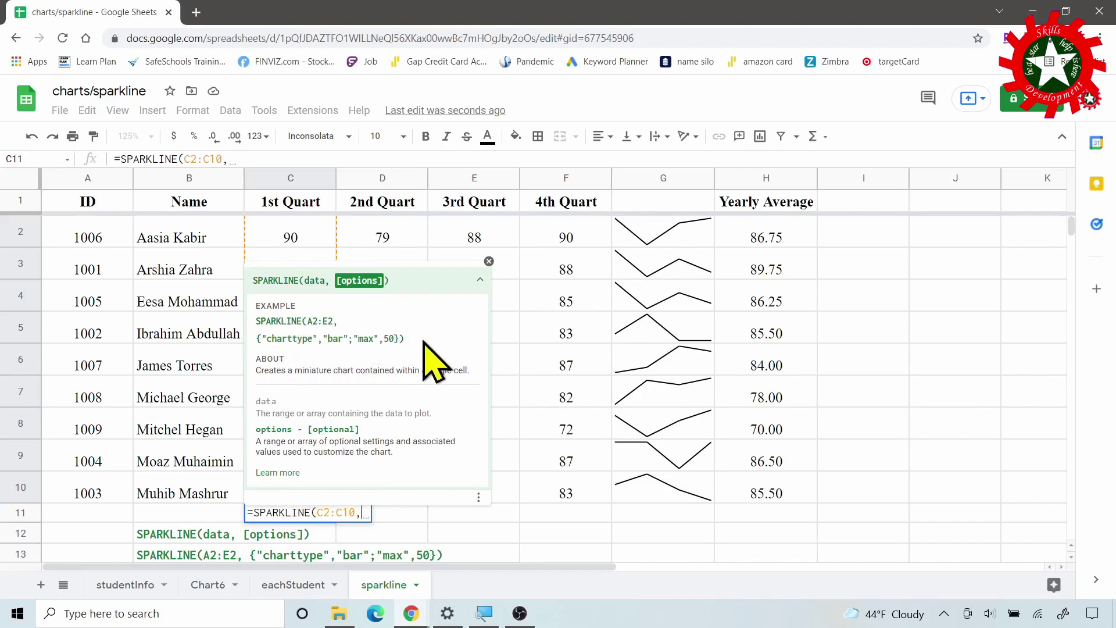
Open the SPARKLINE help page and scroll to the column and winloss colour options.
left_click(278, 473)
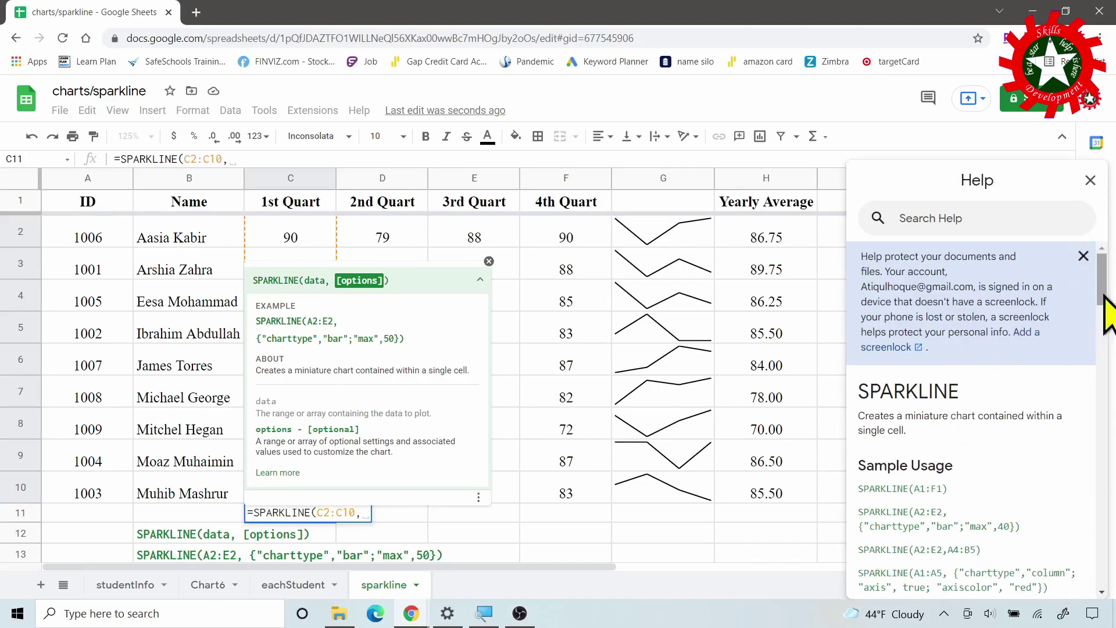
left_click_drag(1106, 302, 1108, 387)
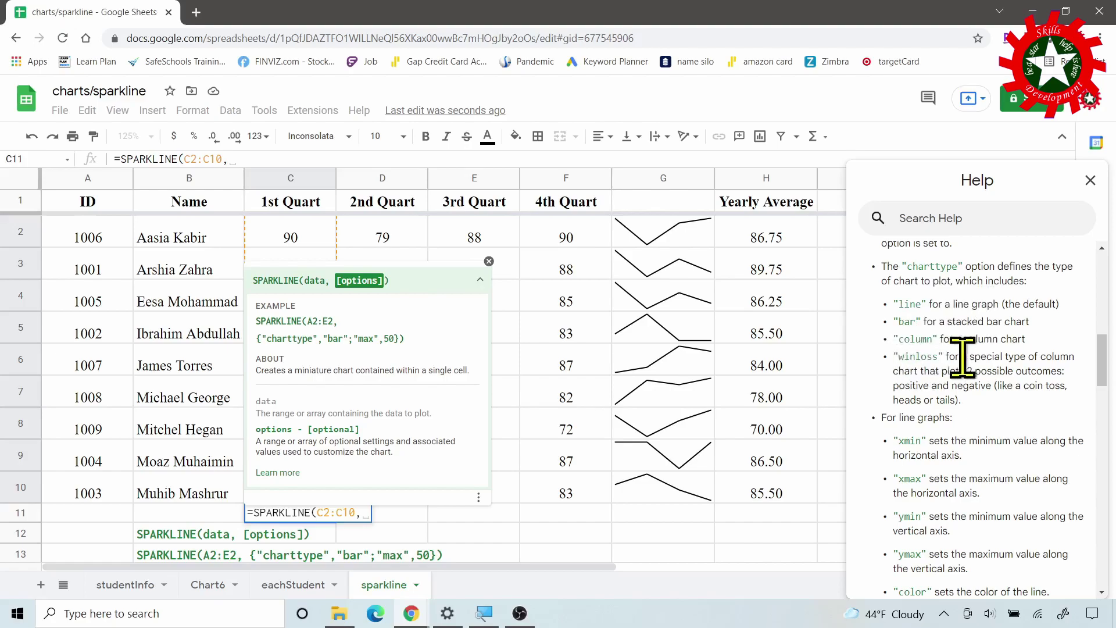
left_click_drag(1106, 368, 1104, 448)
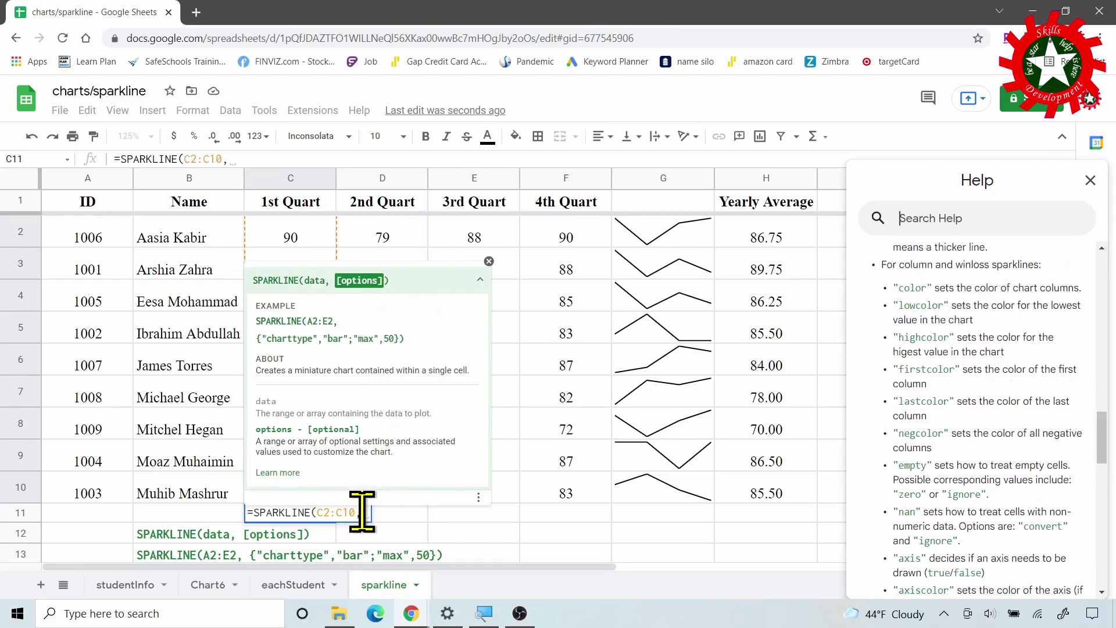
Finish C11 as a column sparkline with green columns, red lowest and blue highest values.
left_click(245, 159)
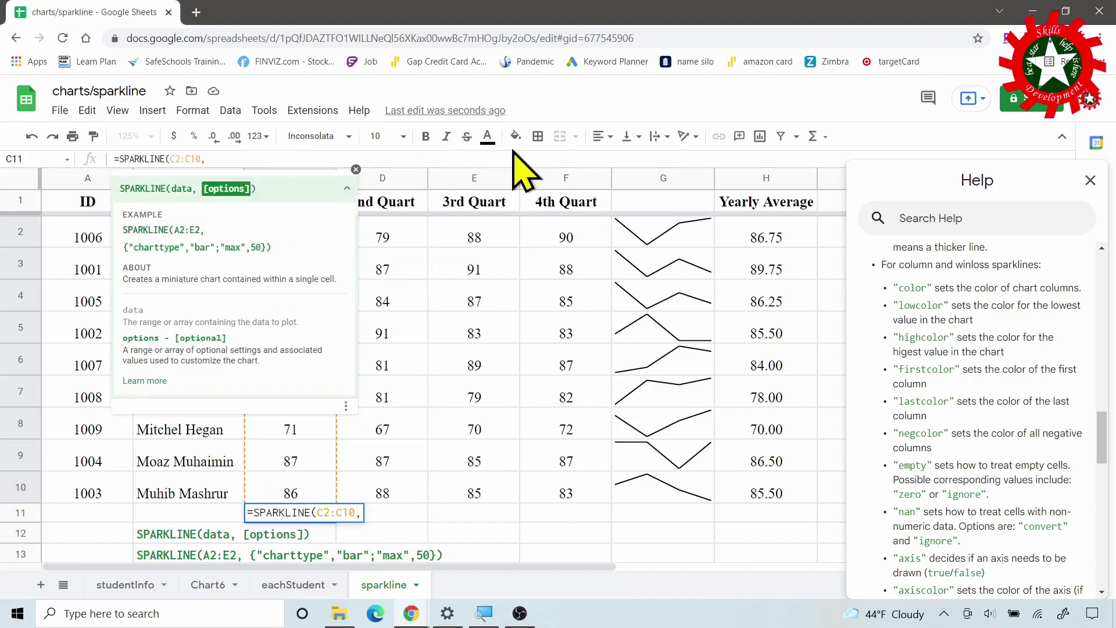
type("{\"charttype")
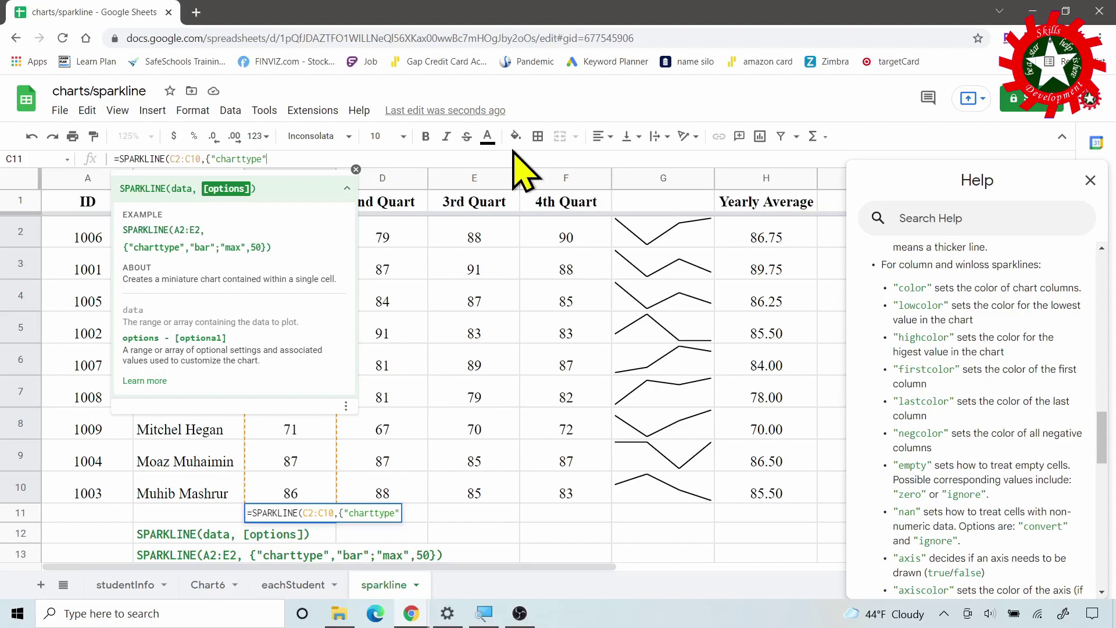
type(",")
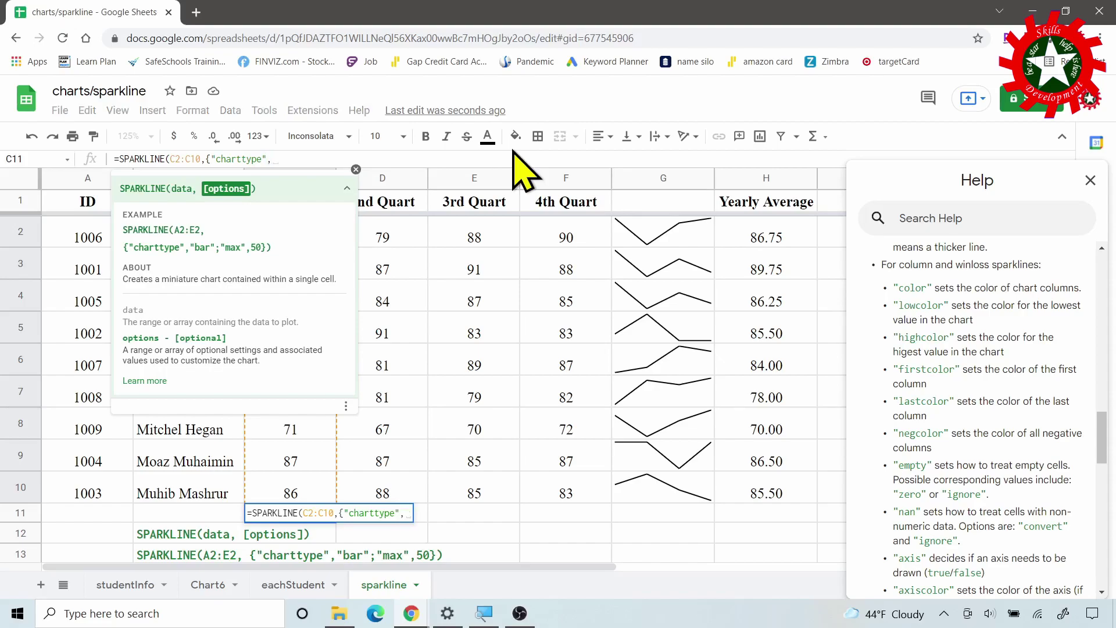
type("\"column")
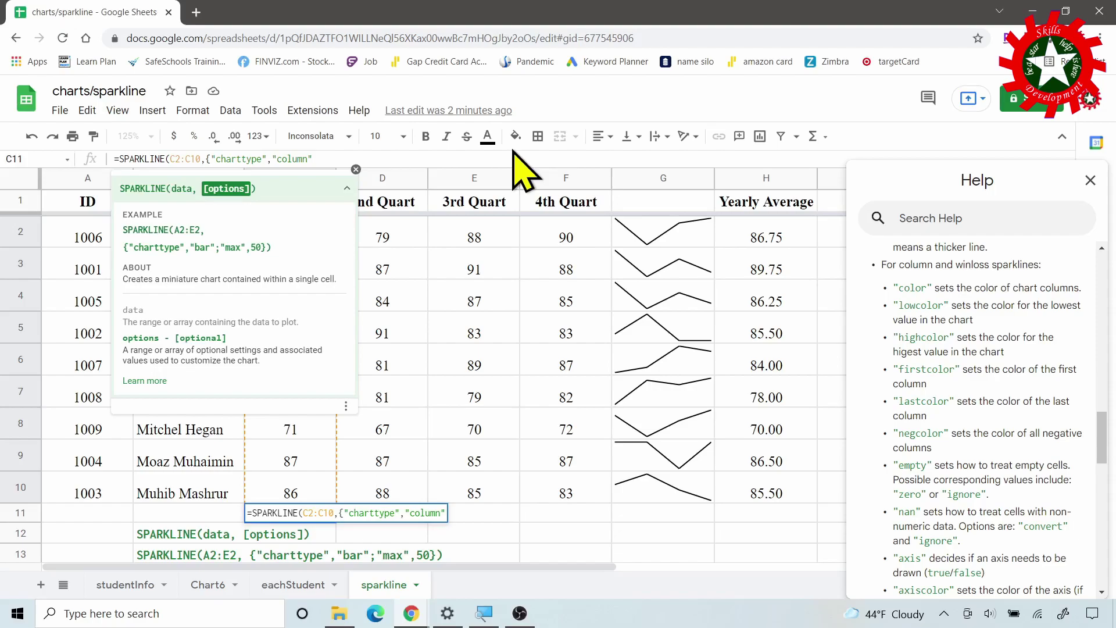
type(";")
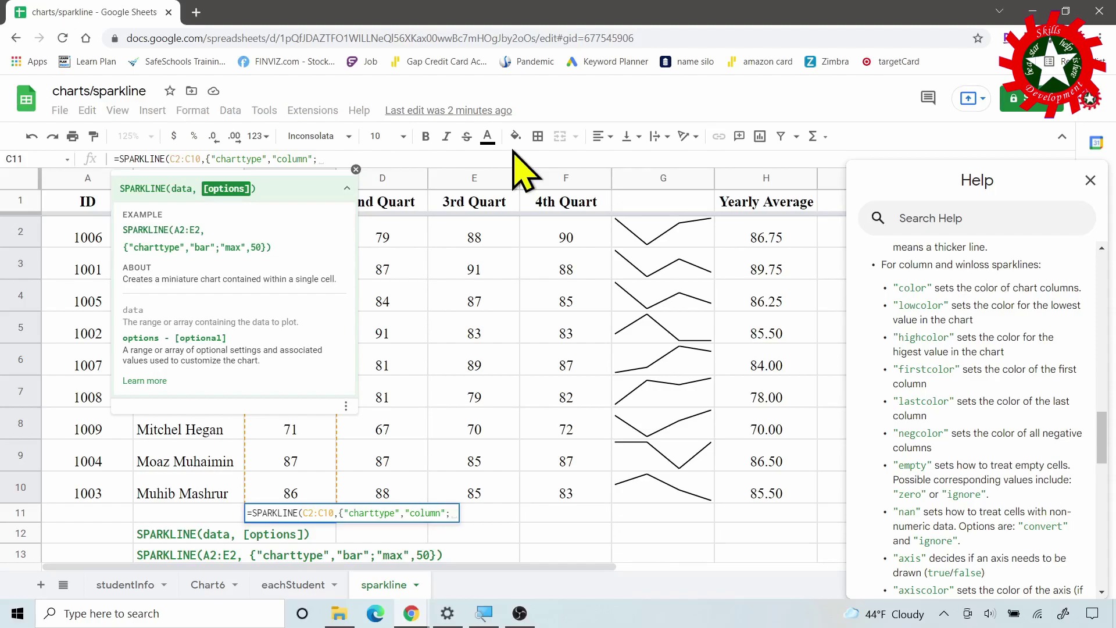
type("\"color")
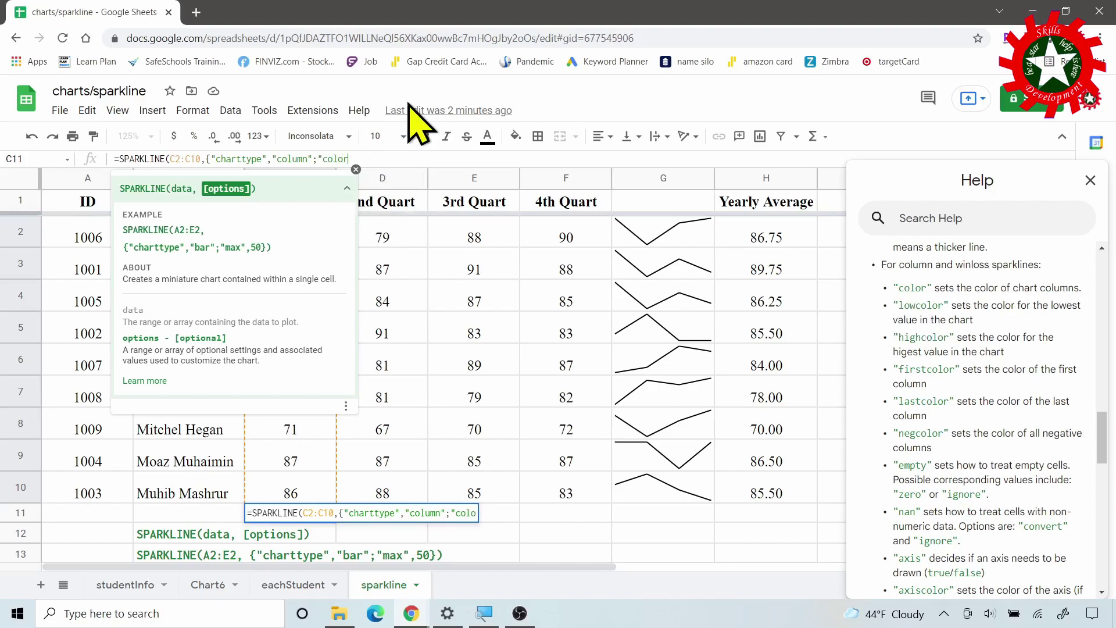
type("\",")
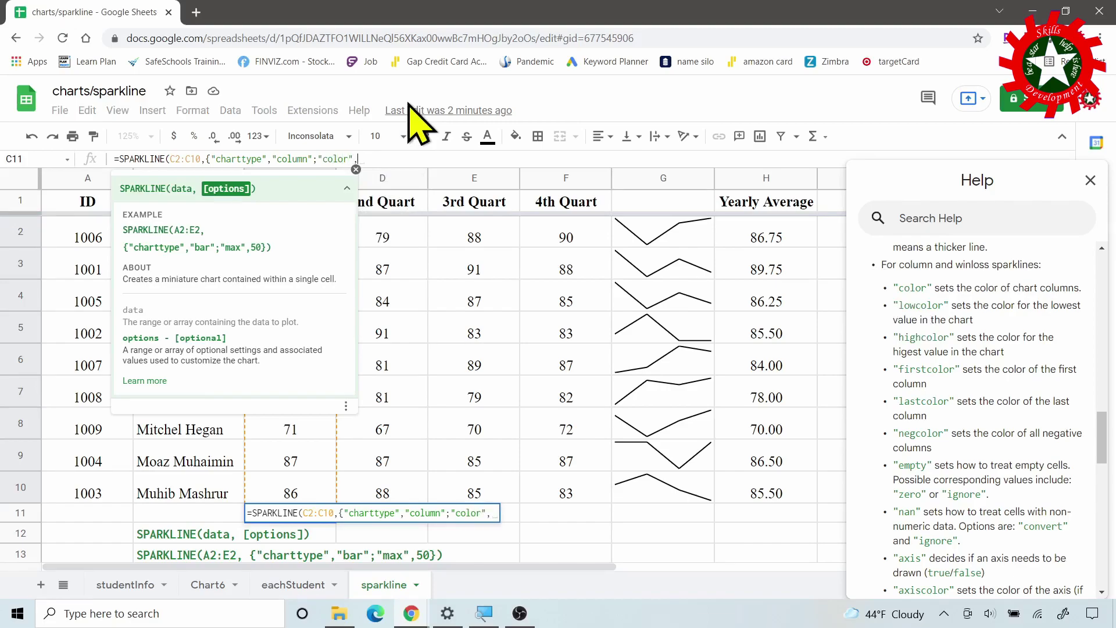
type("\"green")
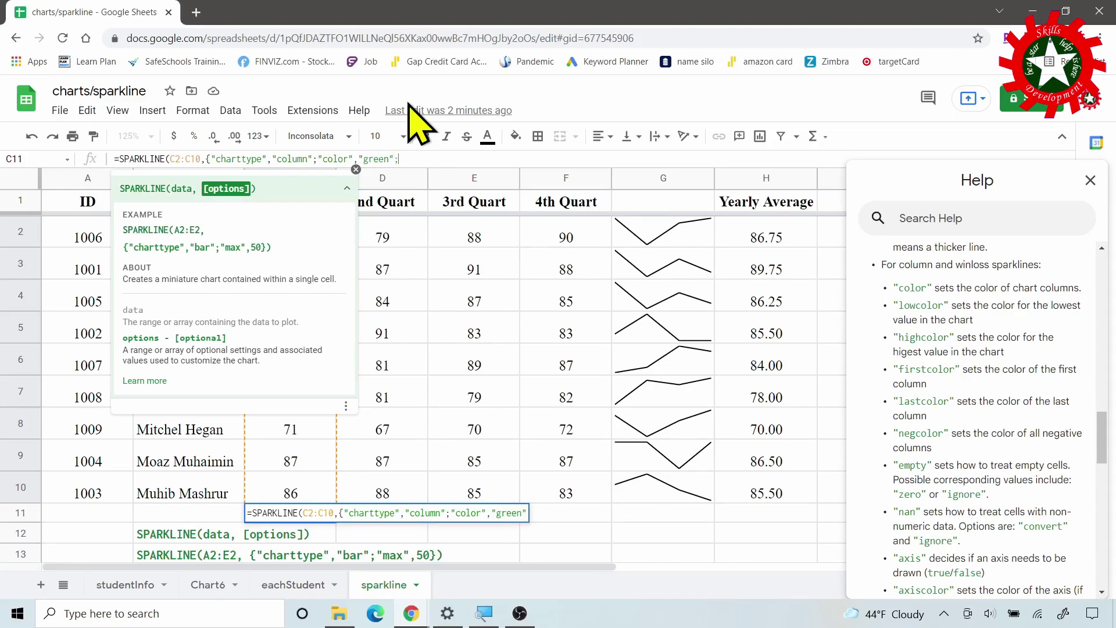
type(";")
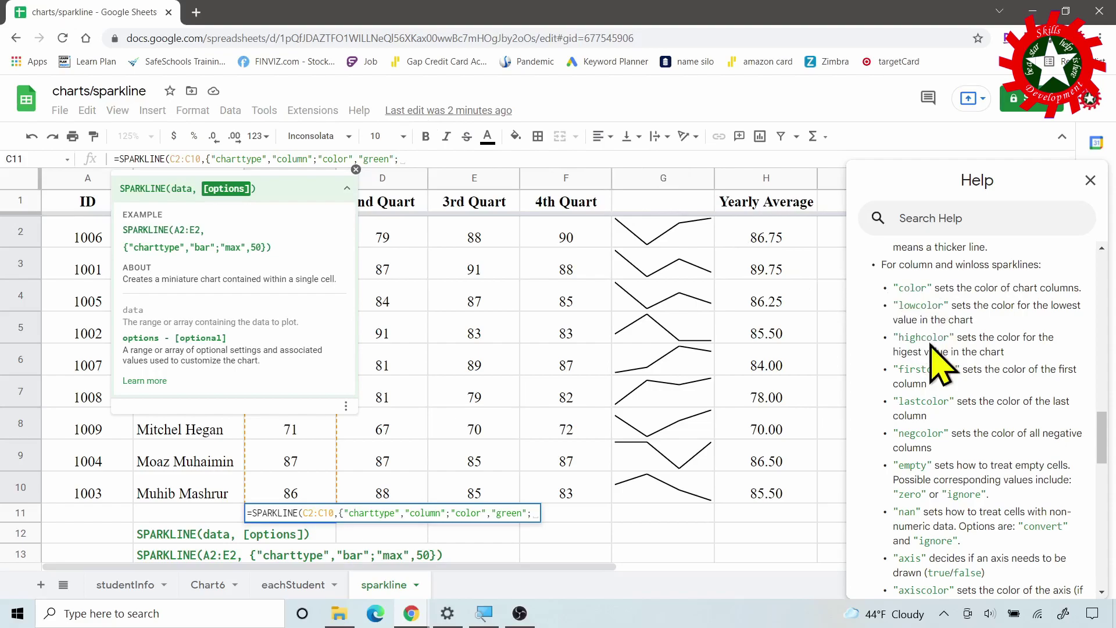
type("\"lowcolor")
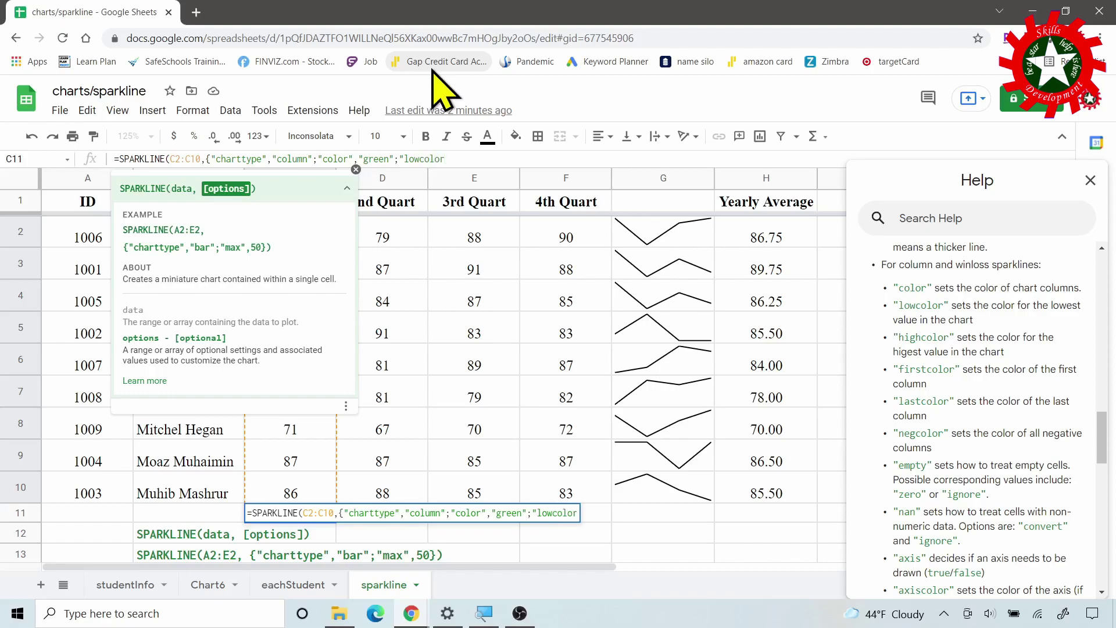
type("\",\"red\"")
type(";")
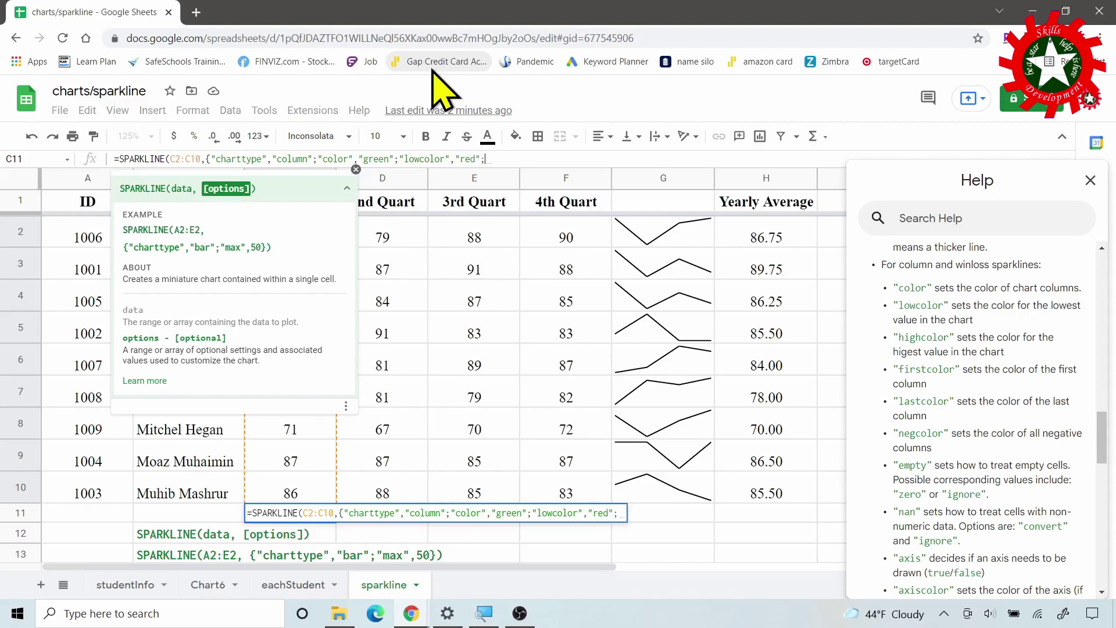
type("\"highcolor")
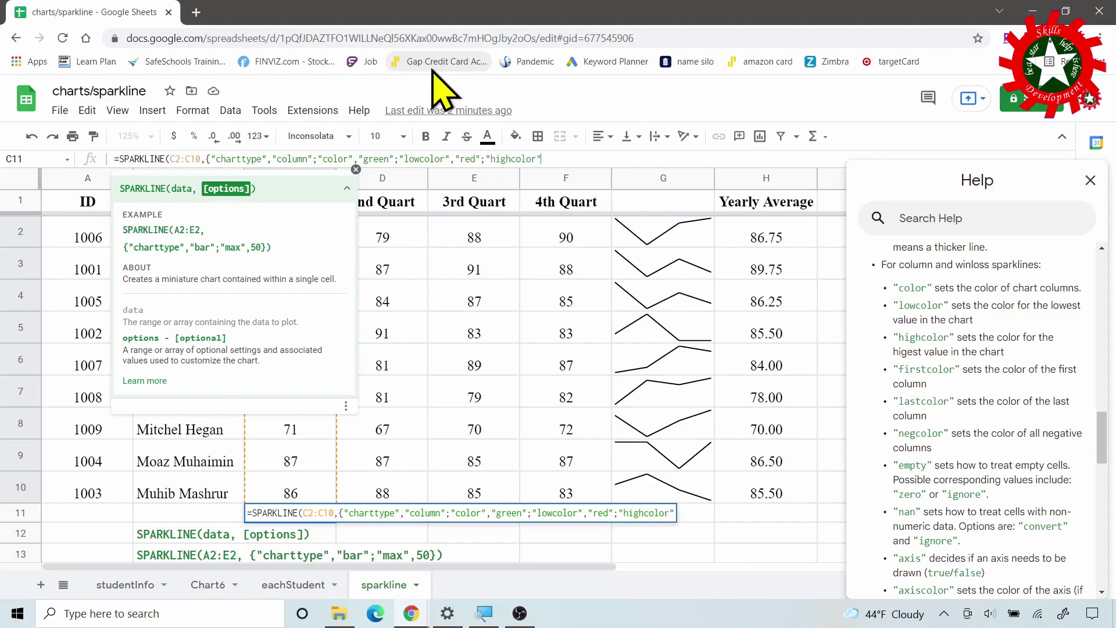
type(",\"blue")
type("}")
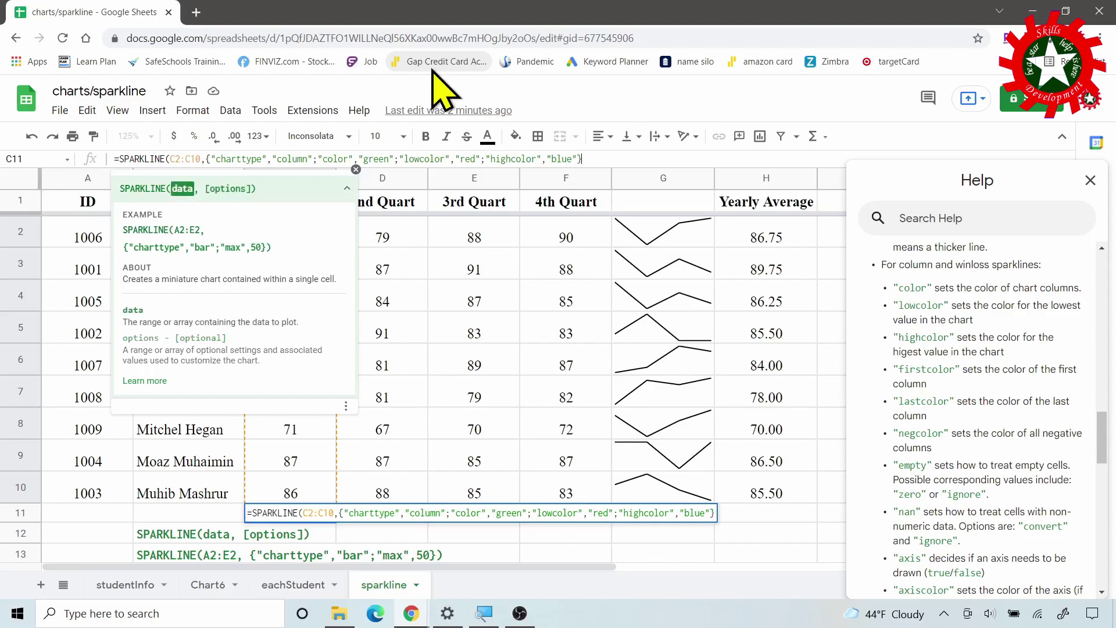
type(")")
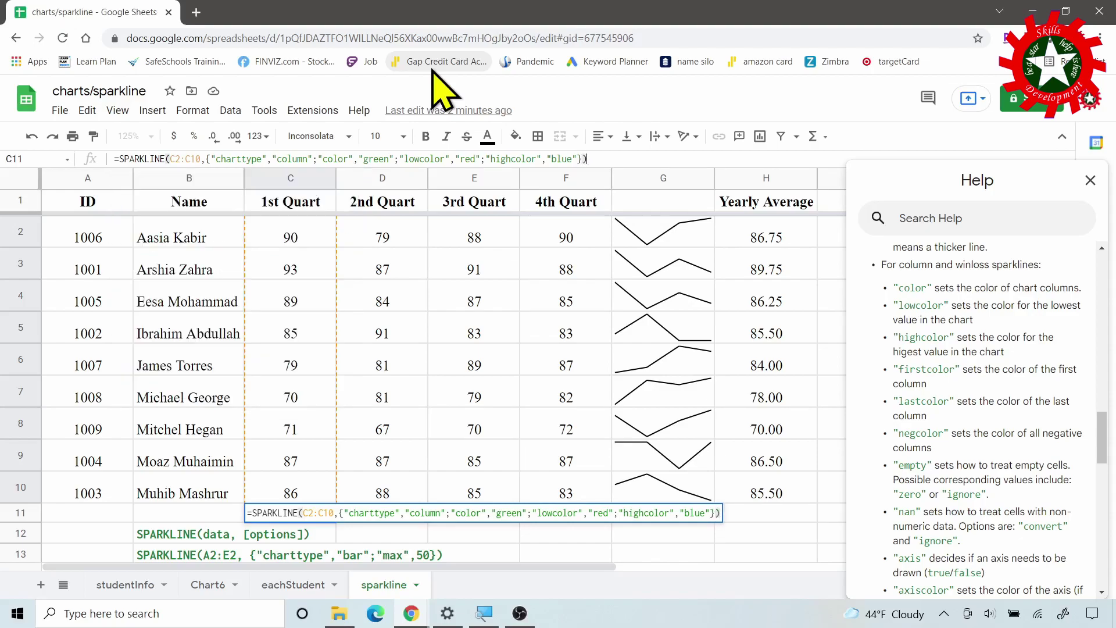
key("Return")
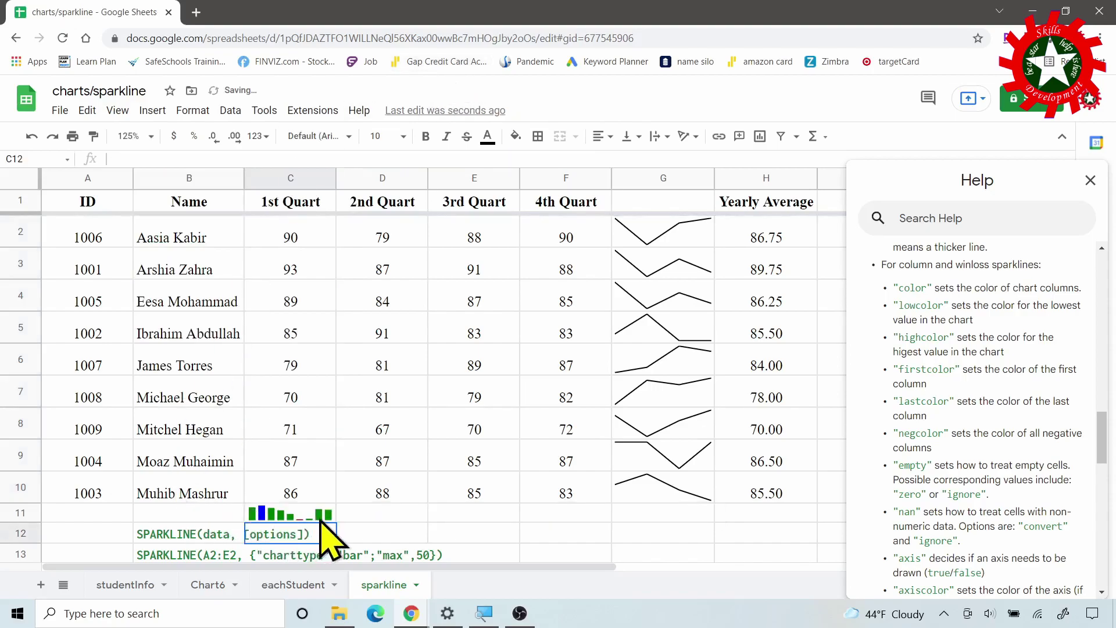
Make row 11 taller so the C11 column sparkline displays larger.
left_click(284, 515)
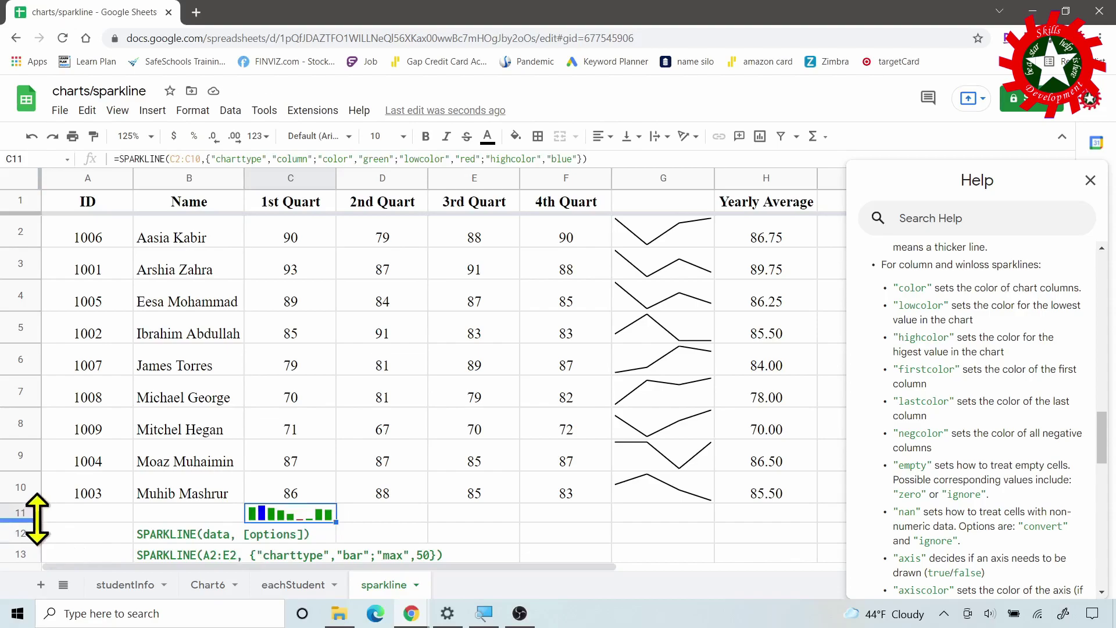
left_click_drag(36, 541, 36, 547)
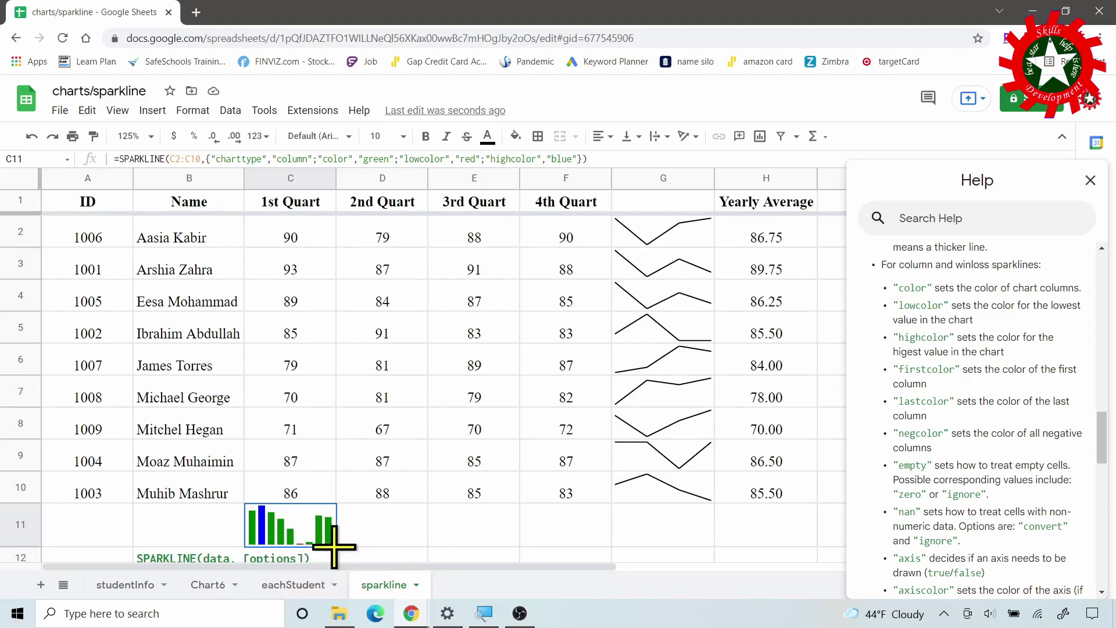
Copy the C11 column sparkline across to D11:F11 and check each copied formula.
left_click_drag(334, 547, 548, 558)
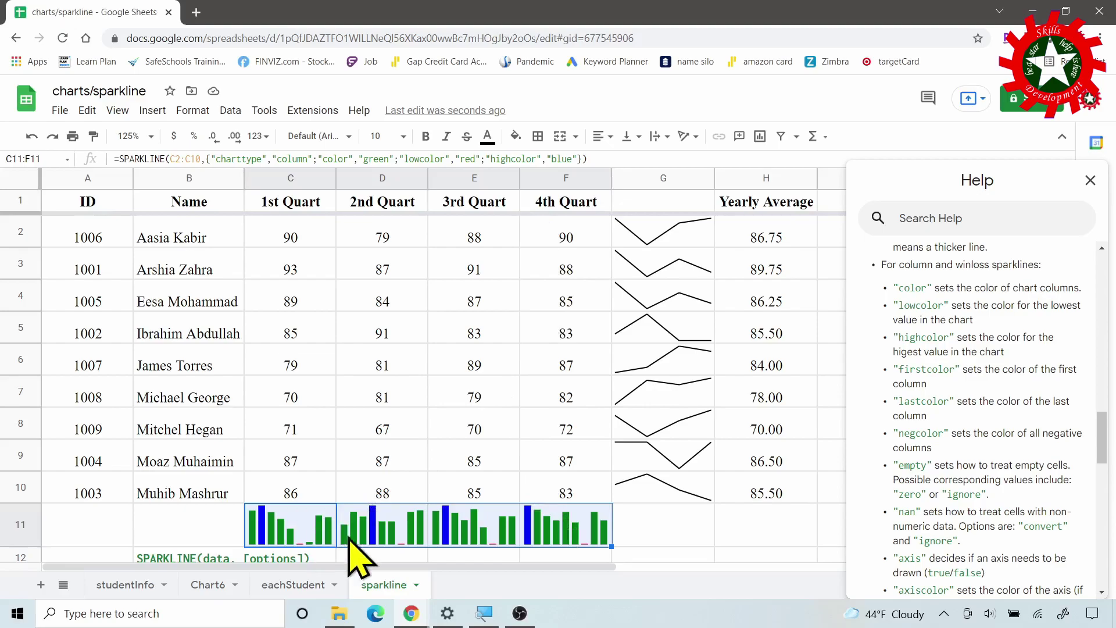
left_click(378, 532)
left_click(465, 532)
left_click(555, 528)
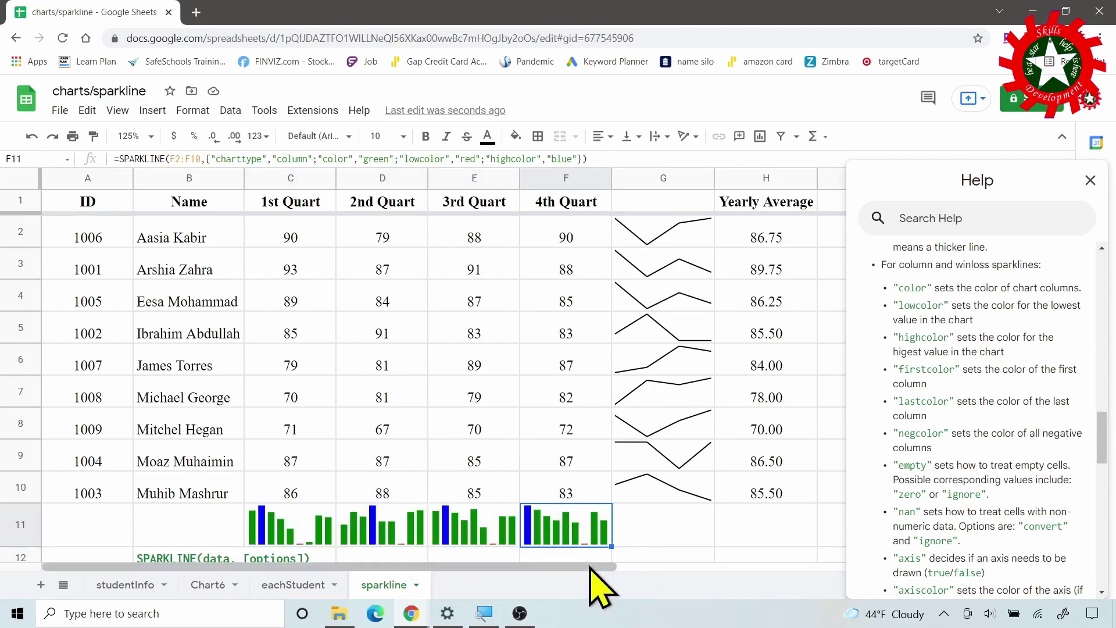
left_click_drag(641, 567, 660, 567)
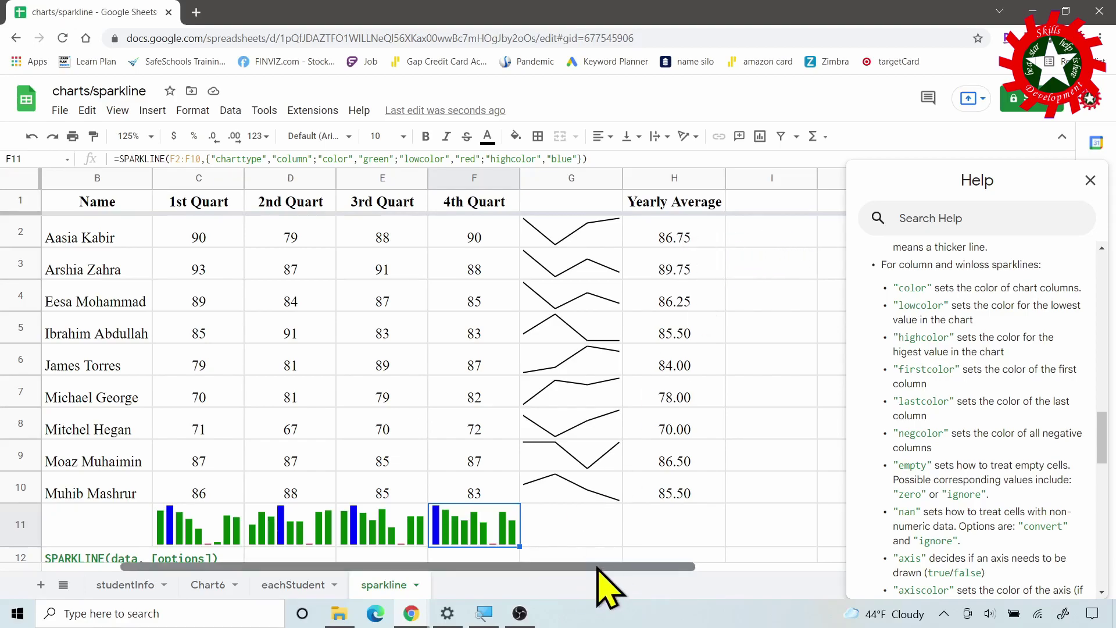
left_click_drag(597, 565, 645, 565)
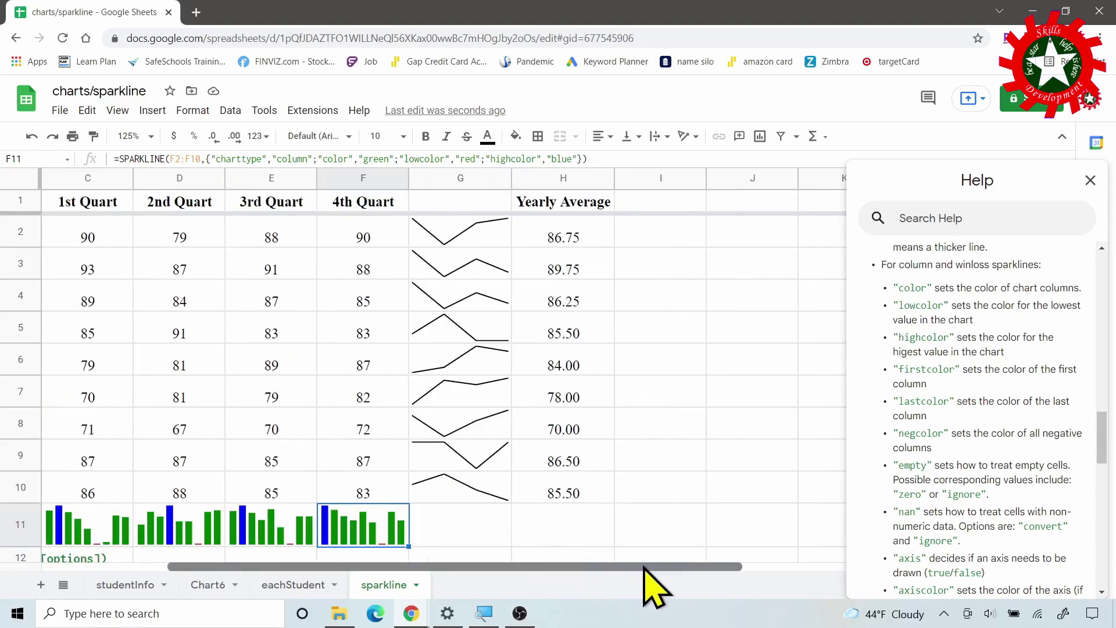
Start a SPARKLINE formula in I2 using the H2 yearly average as data.
left_click(646, 242)
type("=")
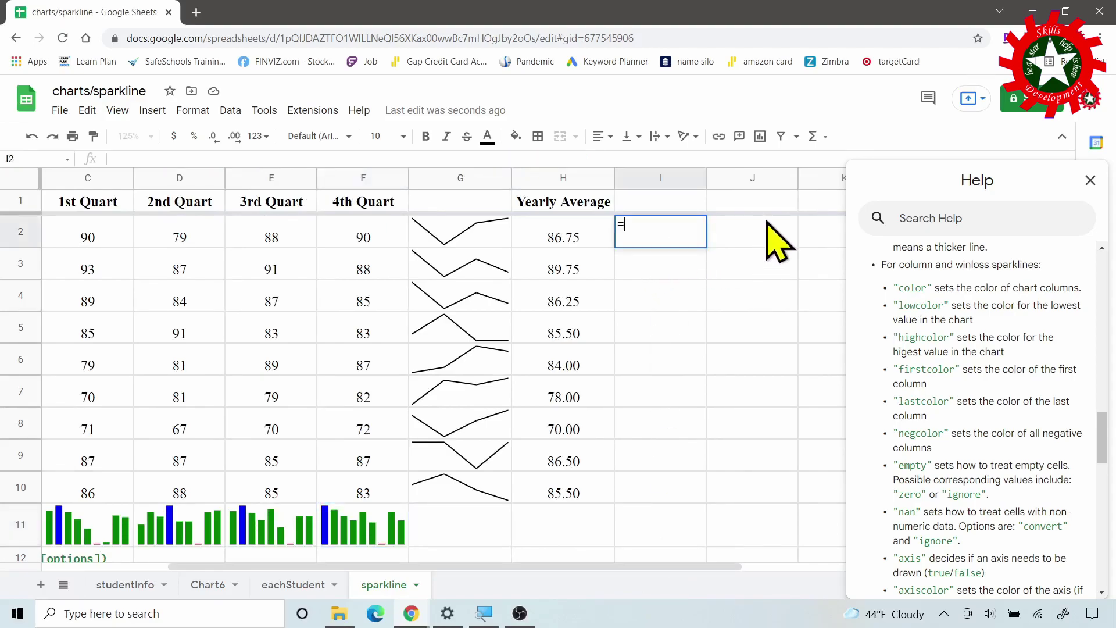
type("spa")
key("Tab")
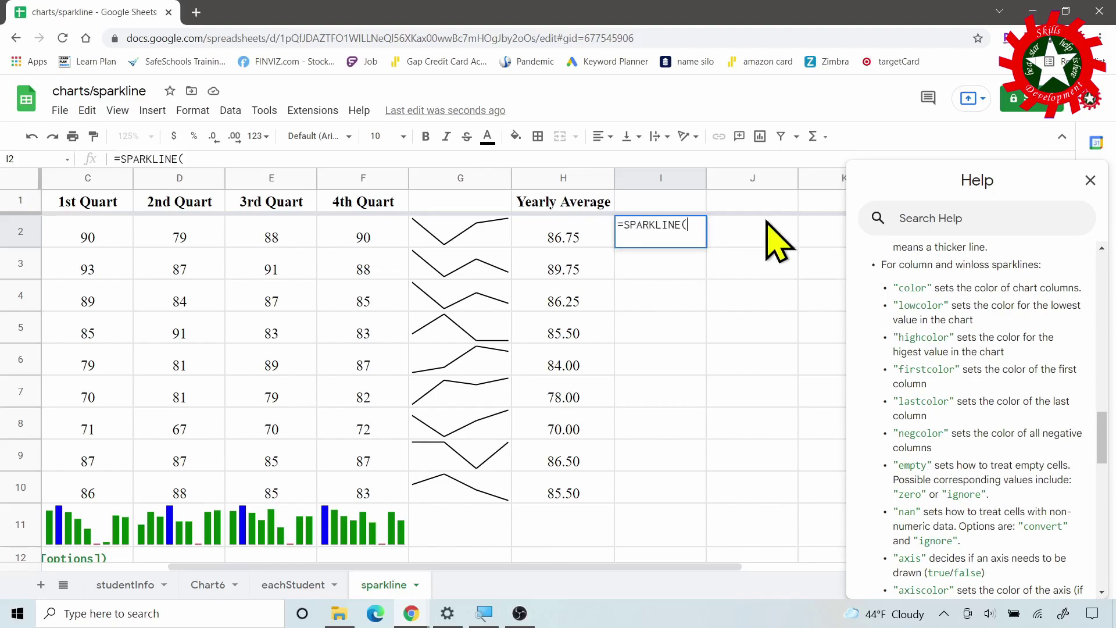
left_click(559, 245)
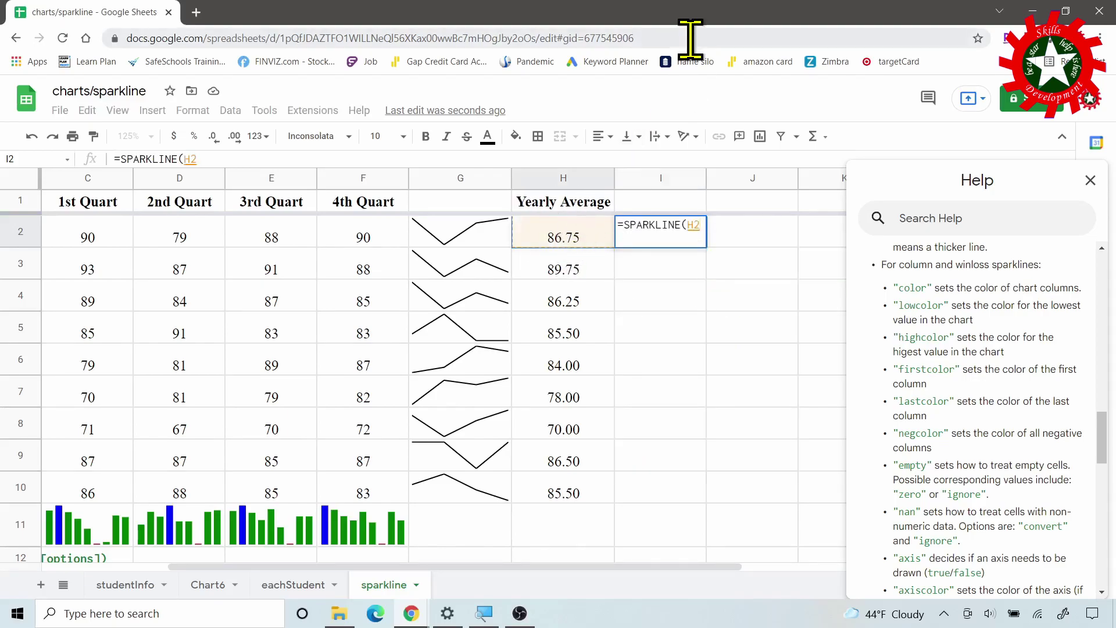
type(",{")
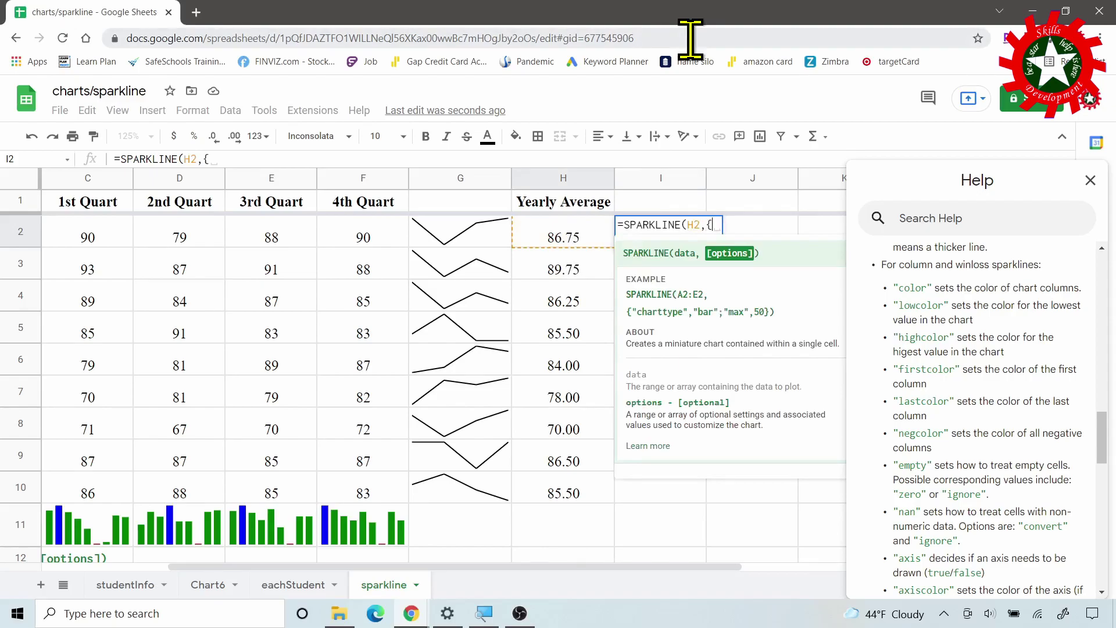
type("\"charttype")
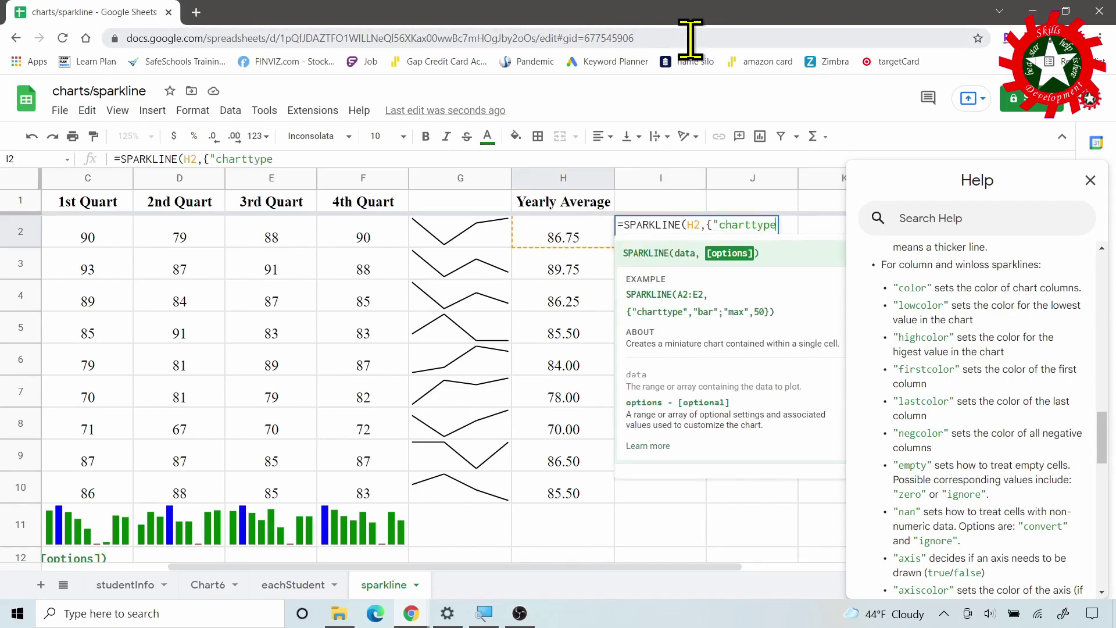
type("\", ")
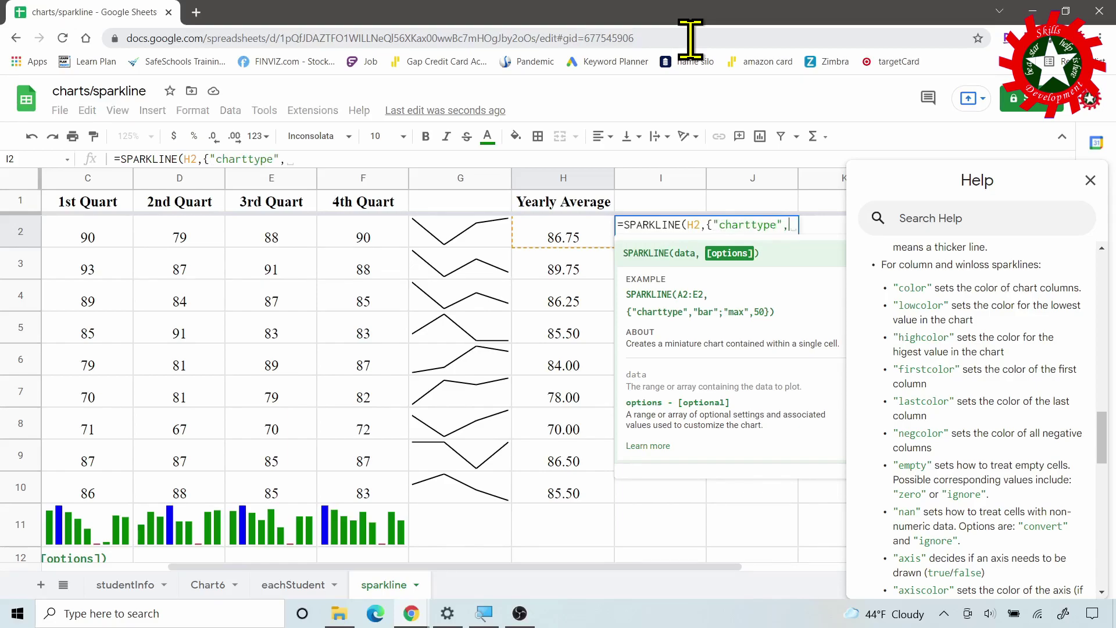
type("\"bar\"")
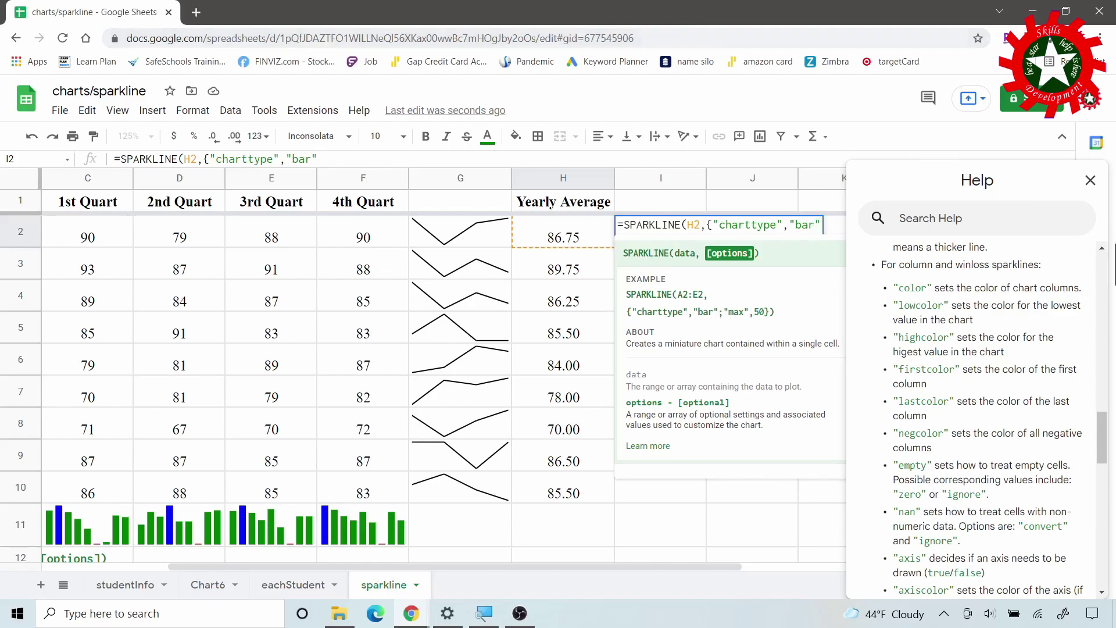
left_click_drag(1105, 441, 1109, 516)
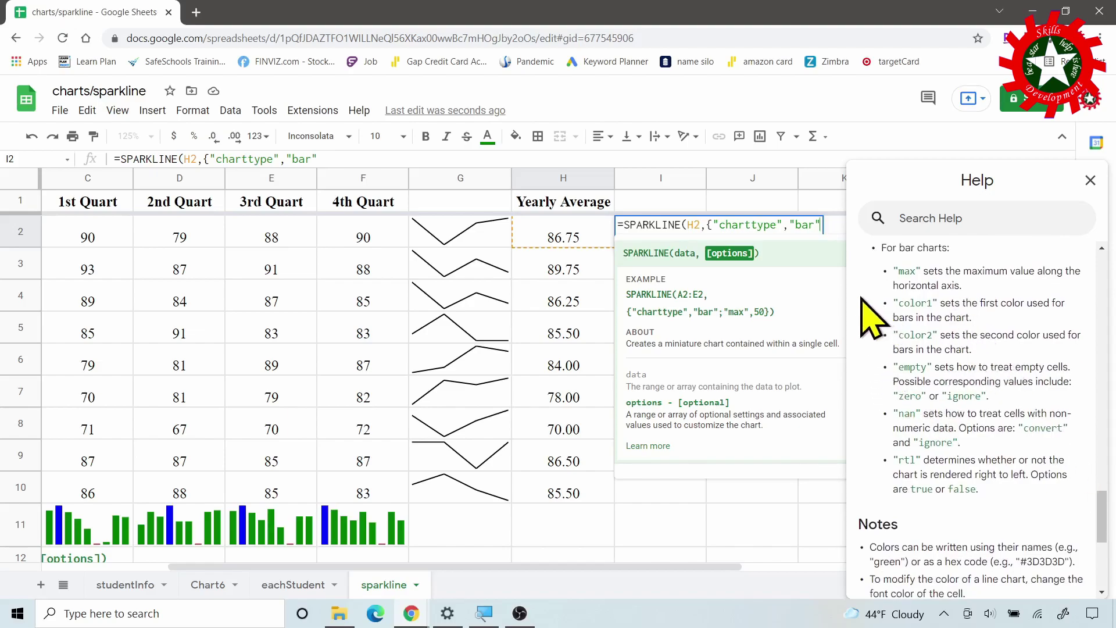
Complete the I2 sparkline as a blue bar chart with maximum 100.
left_click(333, 155)
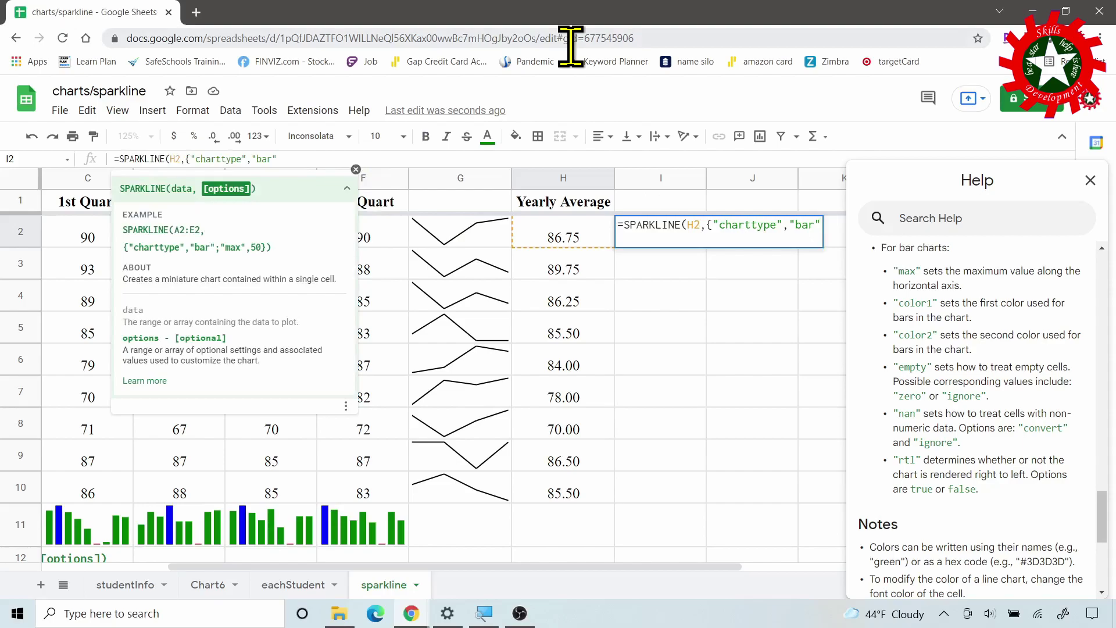
type(";")
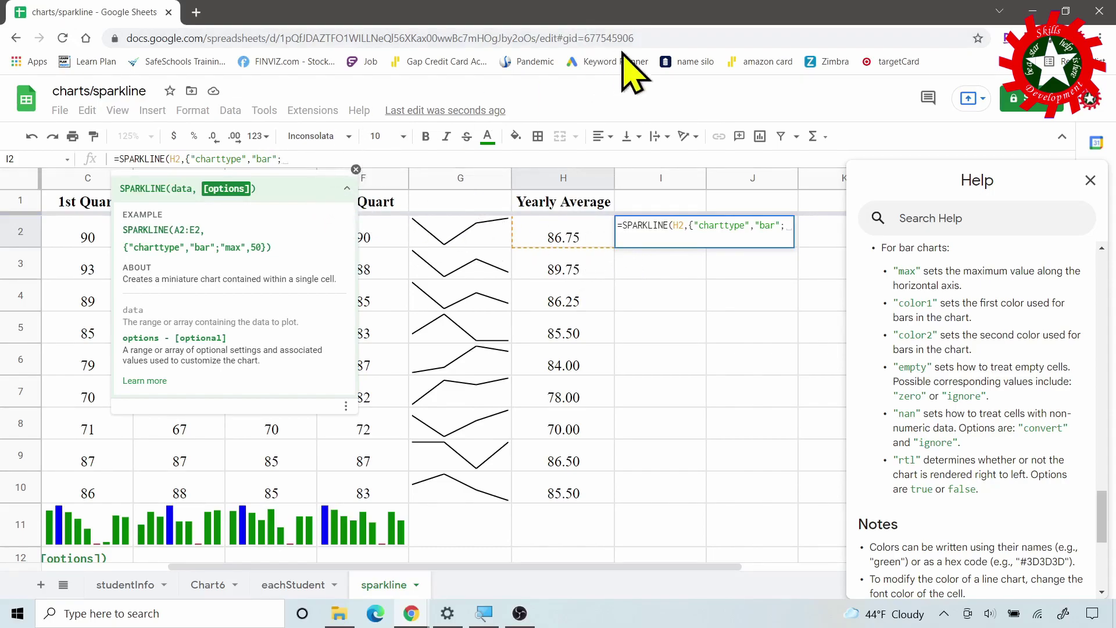
type("\"")
type("100")
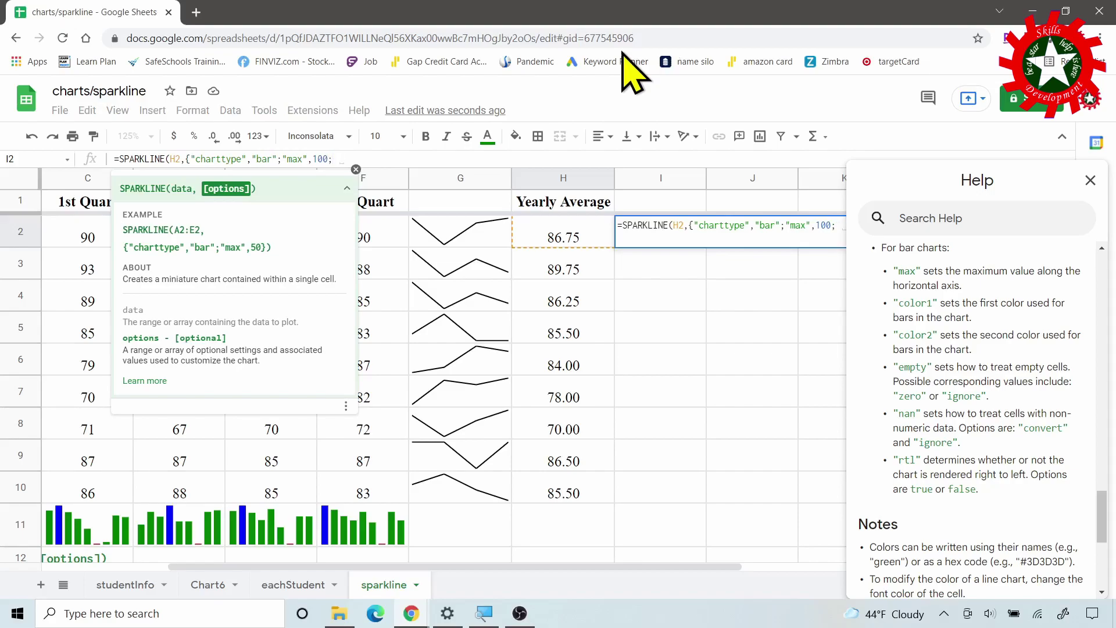
type("\"color1")
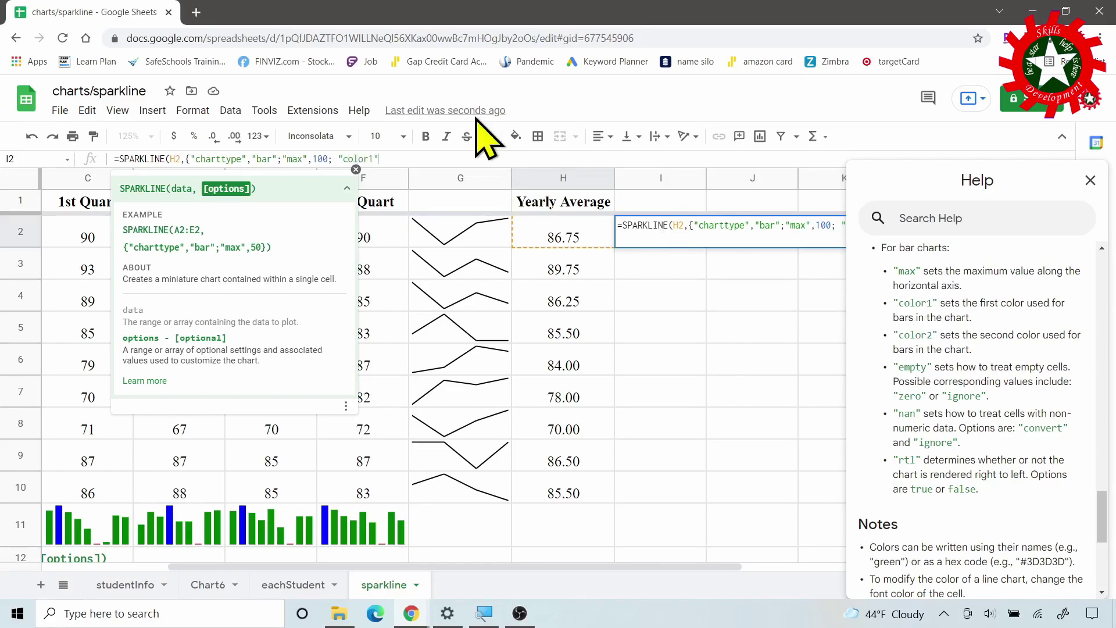
type("\"blue")
type("}")
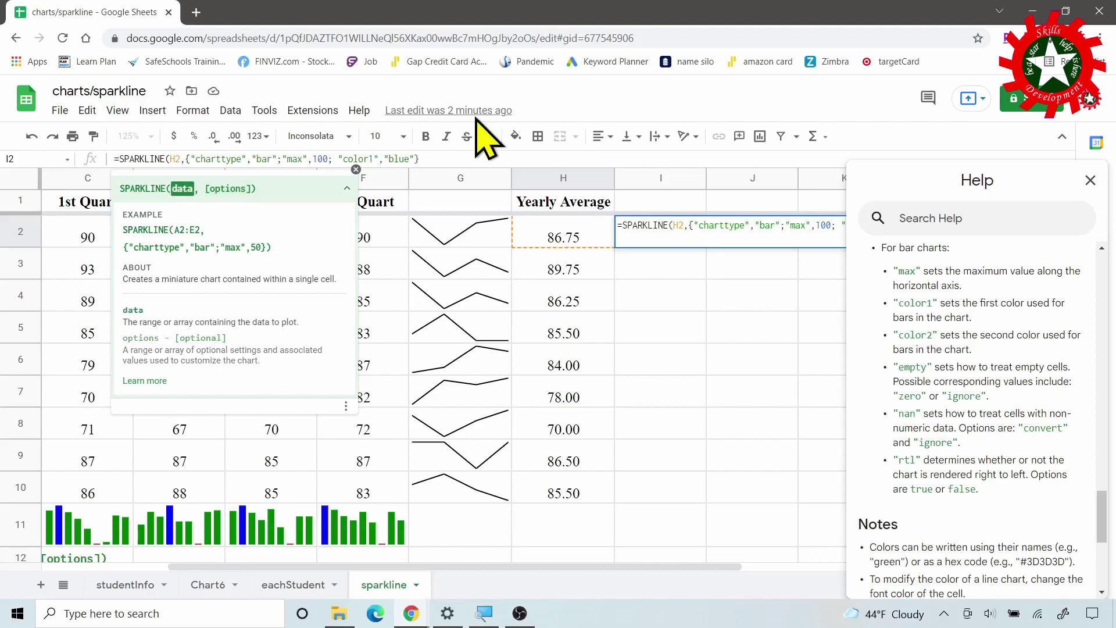
type(")")
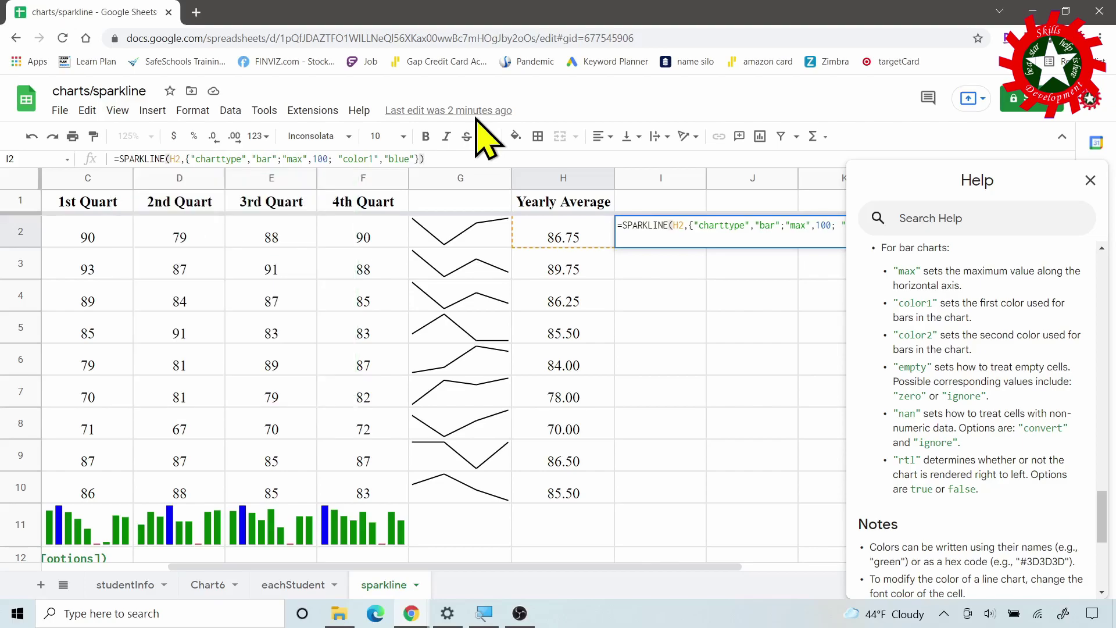
key("Return")
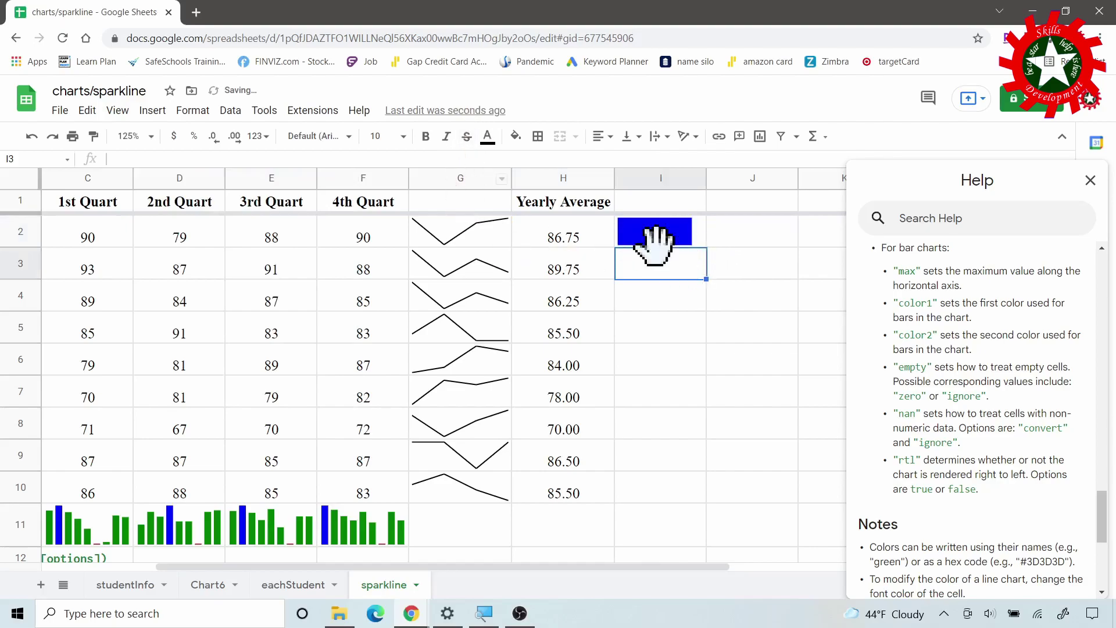
left_click(673, 242)
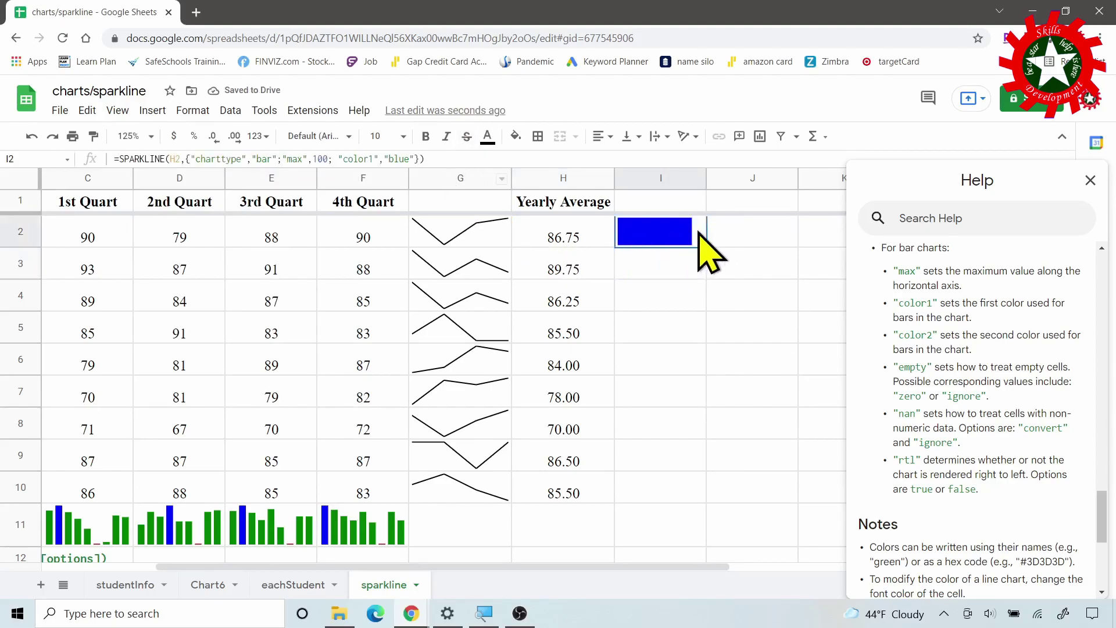
left_click_drag(706, 247, 714, 483)
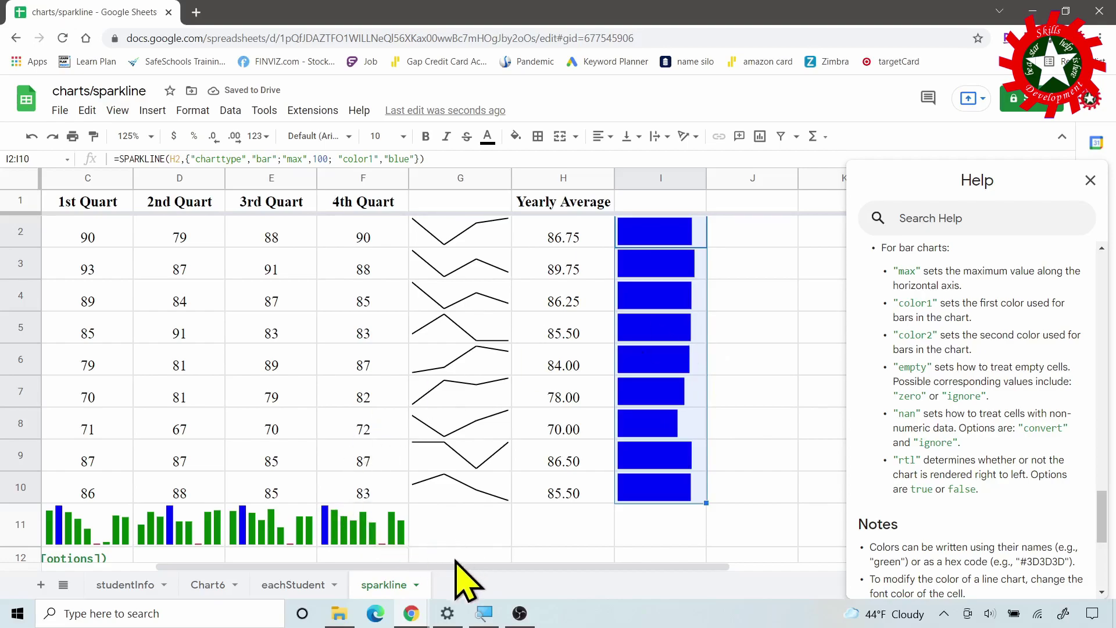
left_click_drag(456, 567, 324, 581)
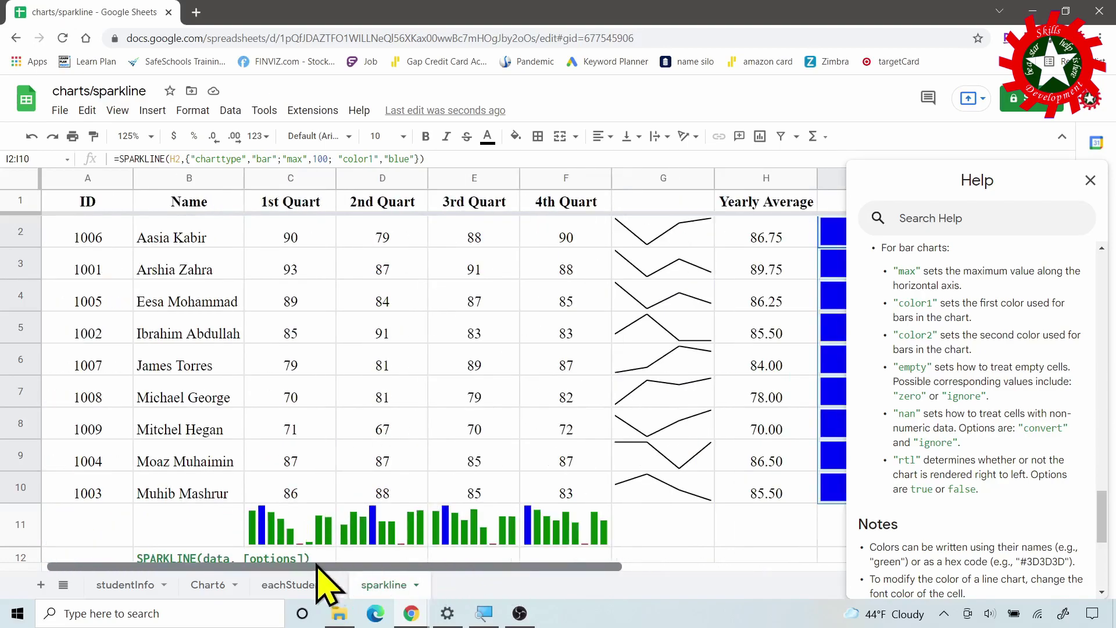
left_click_drag(87, 238, 768, 295)
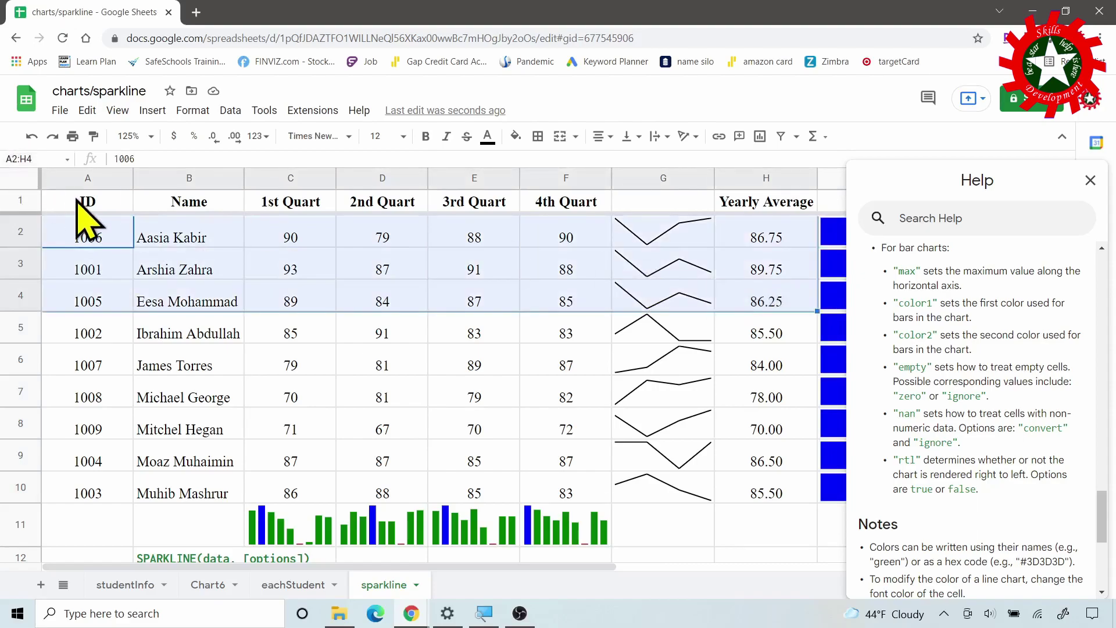
Sort A1:H10 by Yearly Average A→Z, keeping row 1 as the header.
mouse_move(87, 204)
left_mouse_down()
mouse_move(762, 308)
mouse_move(785, 489)
left_mouse_up()
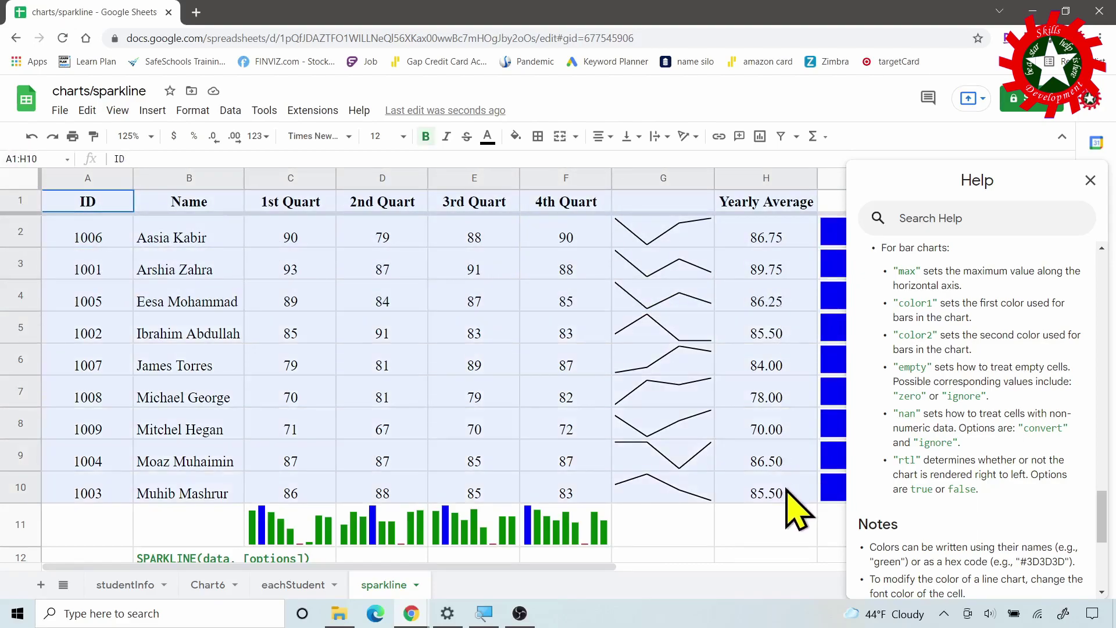
left_click(230, 111)
mouse_move(267, 160)
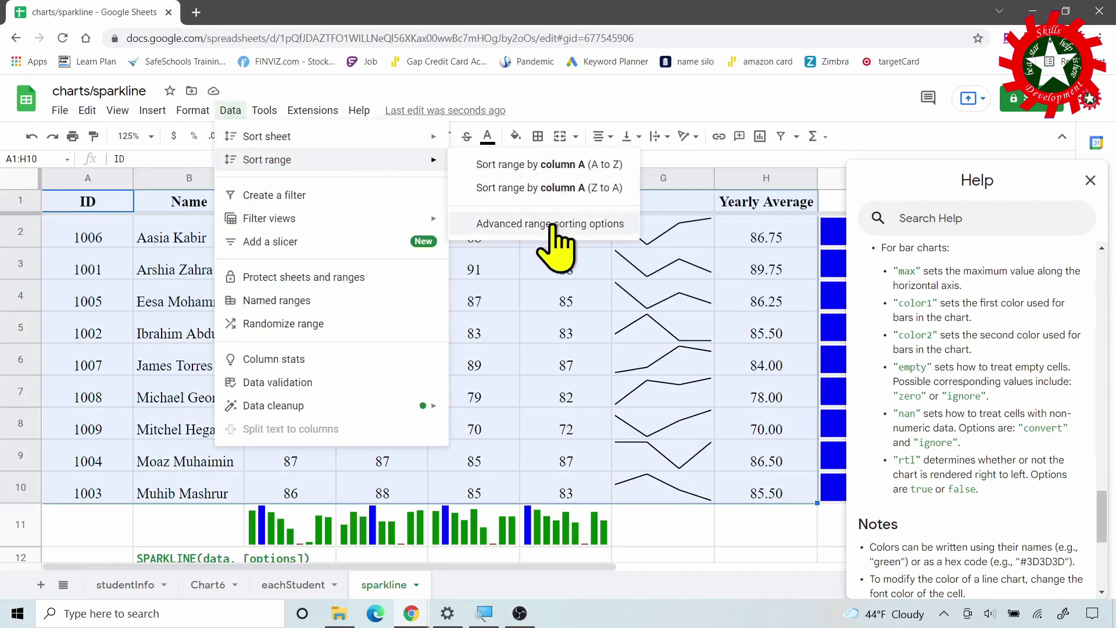
left_click(546, 224)
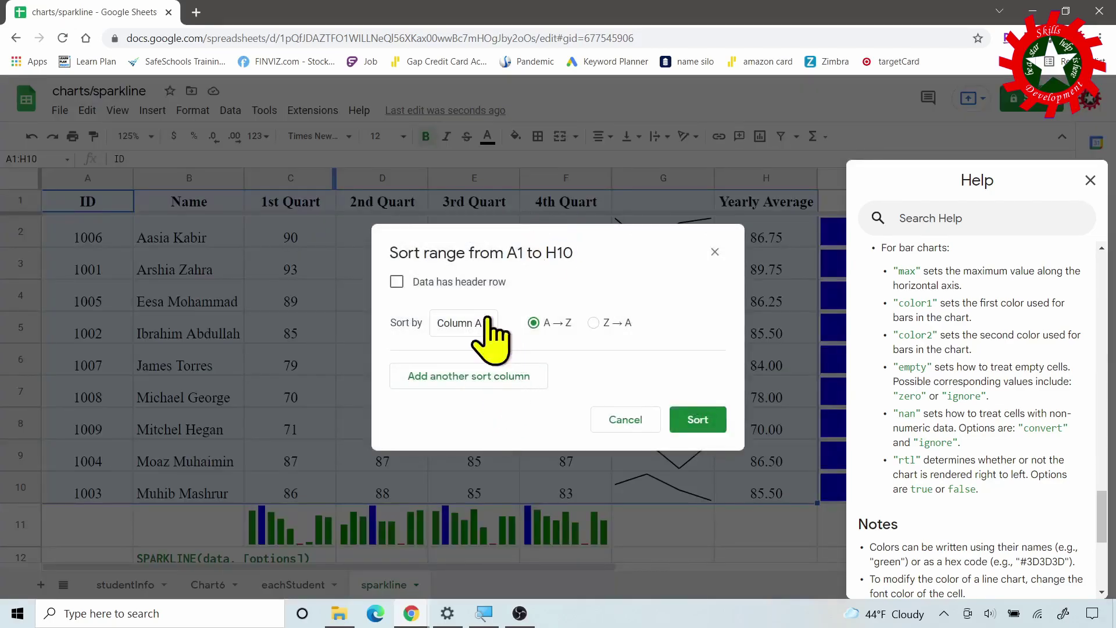
left_click(427, 283)
left_click(460, 324)
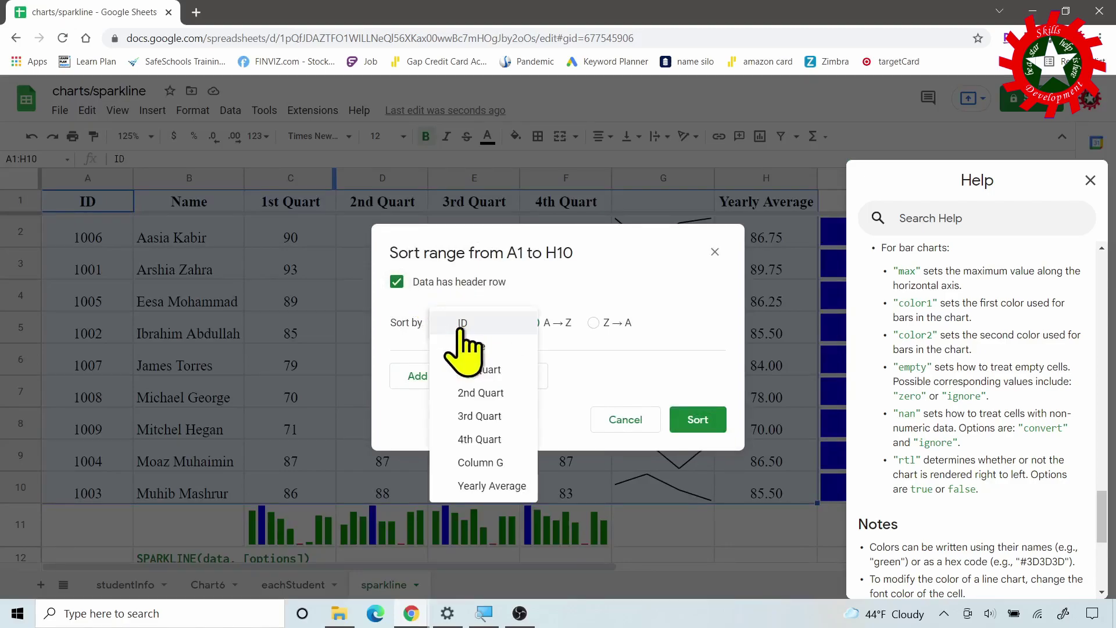
left_click(506, 491)
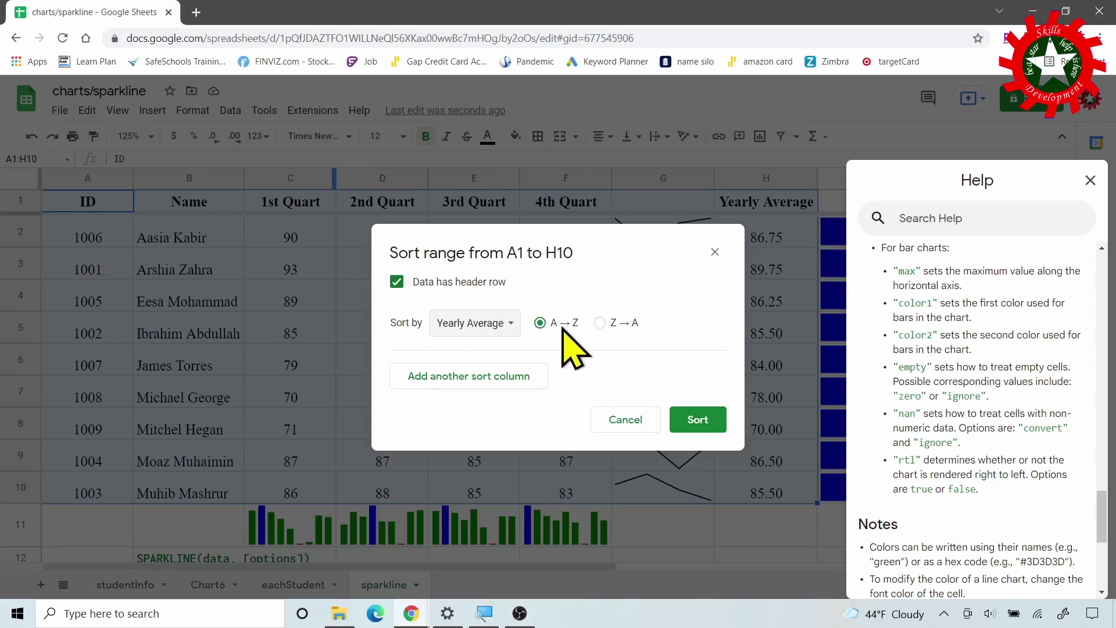
left_click(698, 420)
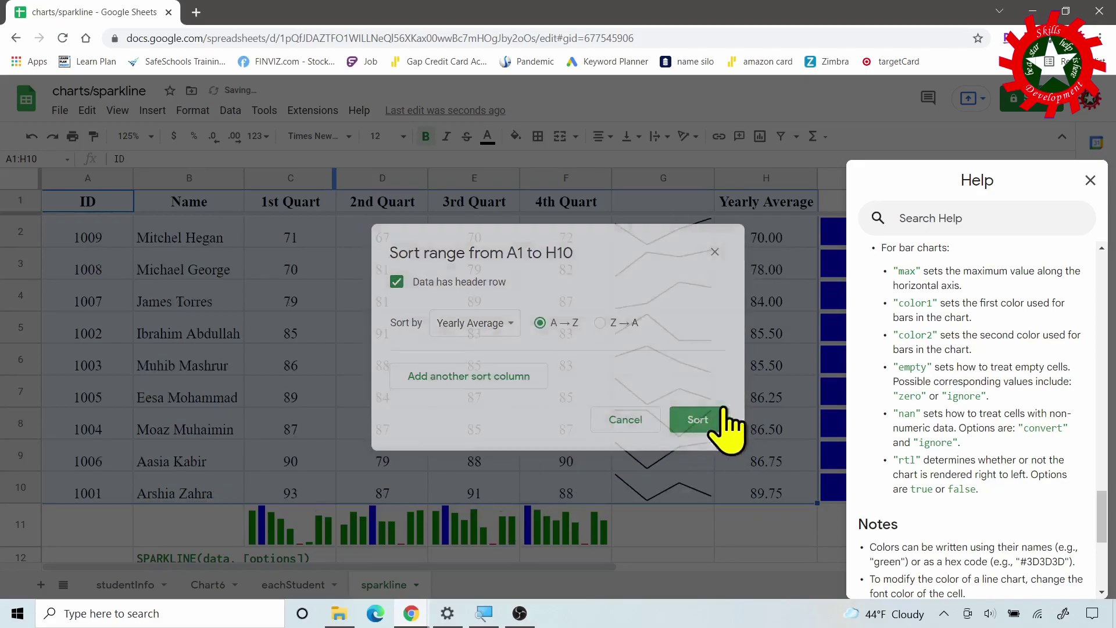
left_click_drag(582, 568, 720, 567)
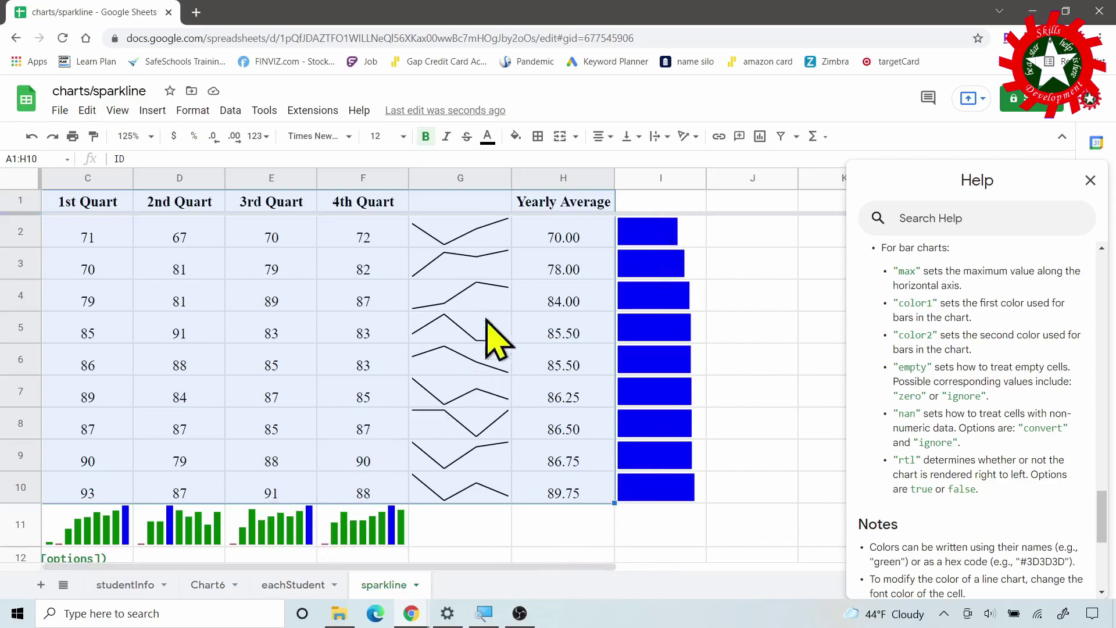
left_click(475, 231)
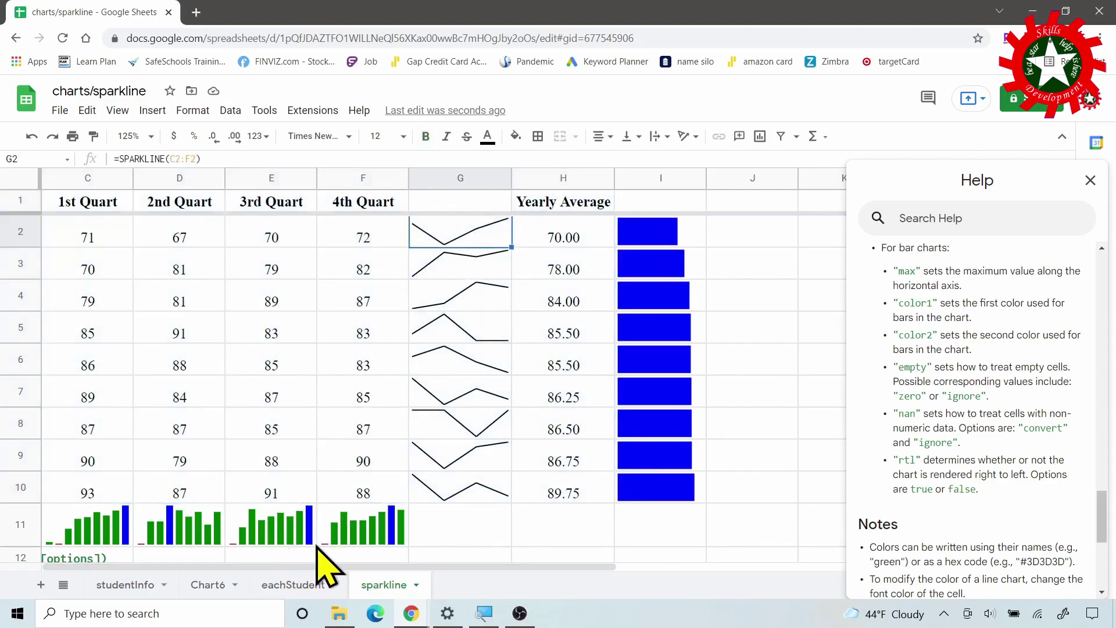
left_click(220, 523)
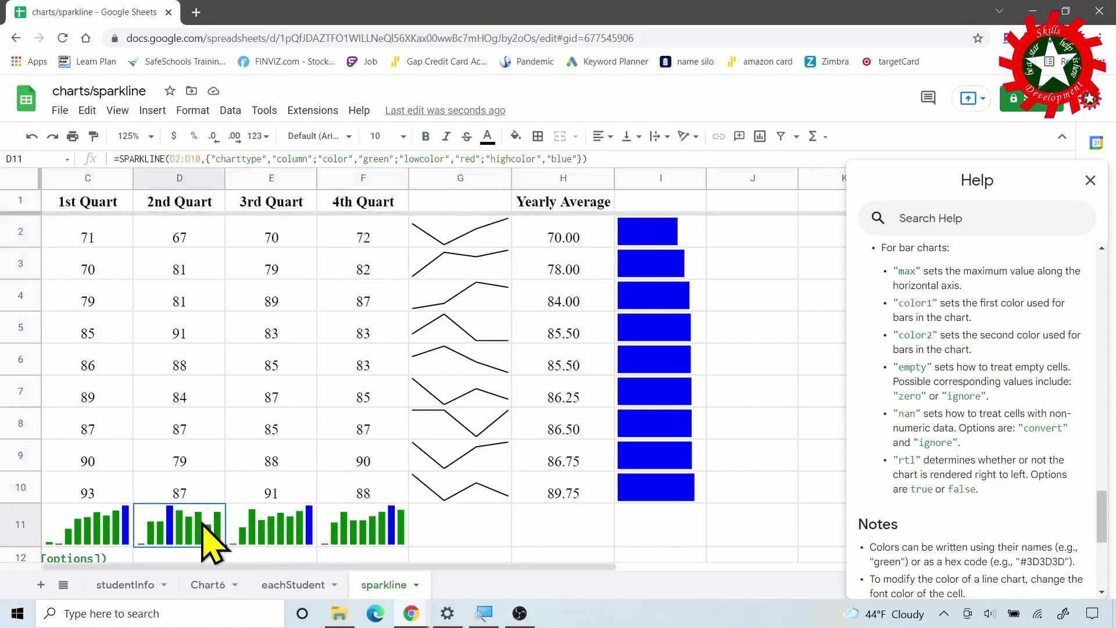
left_click(679, 244)
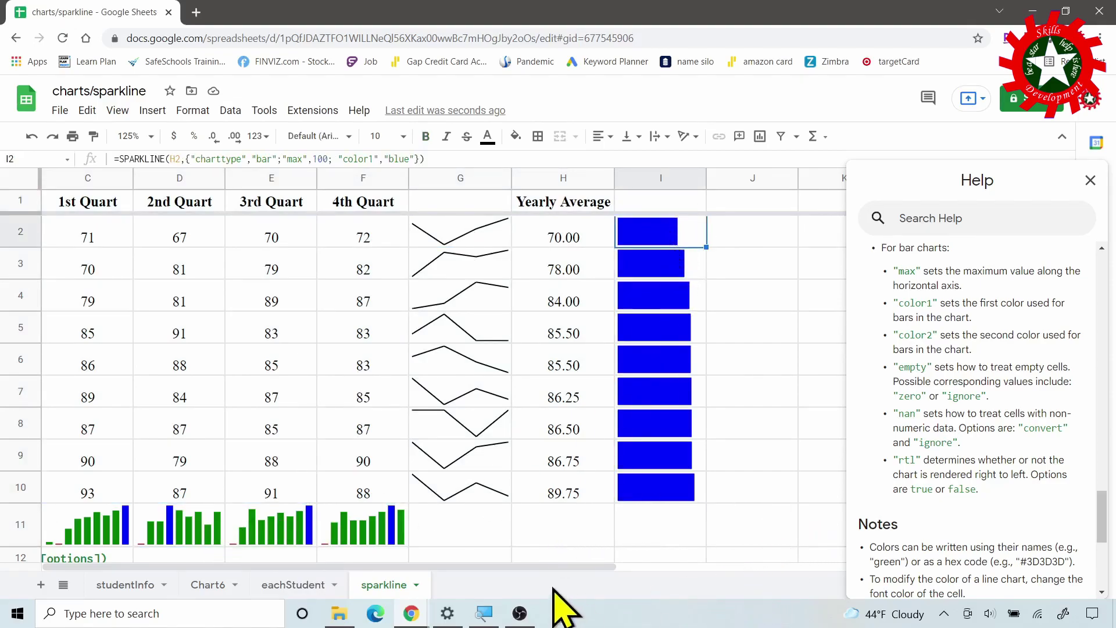
left_click_drag(595, 565, 768, 565)
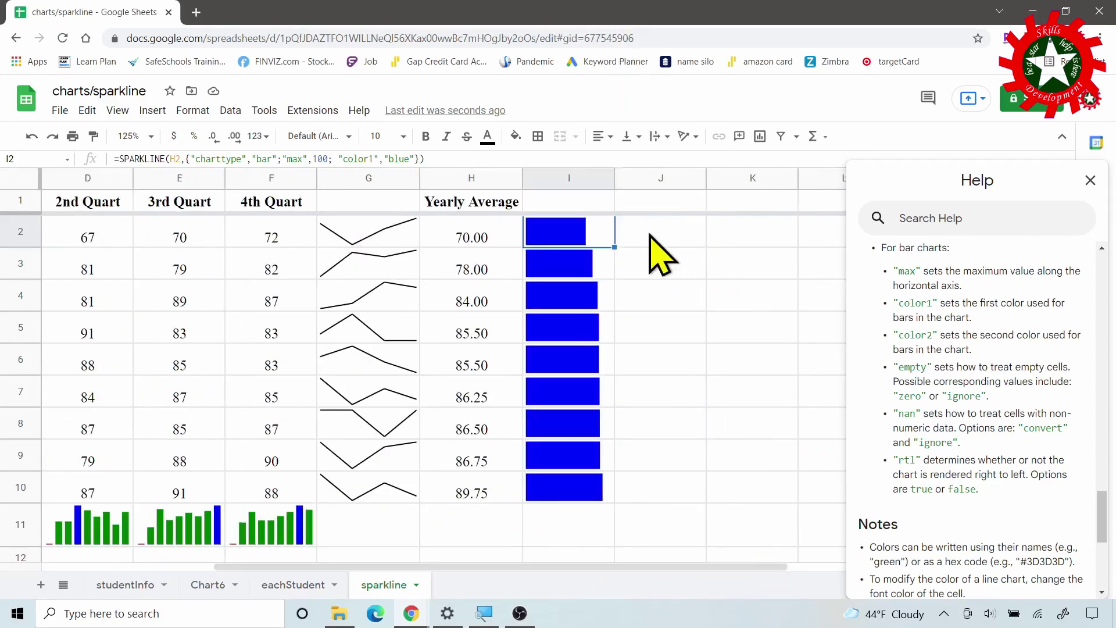
left_click(646, 236)
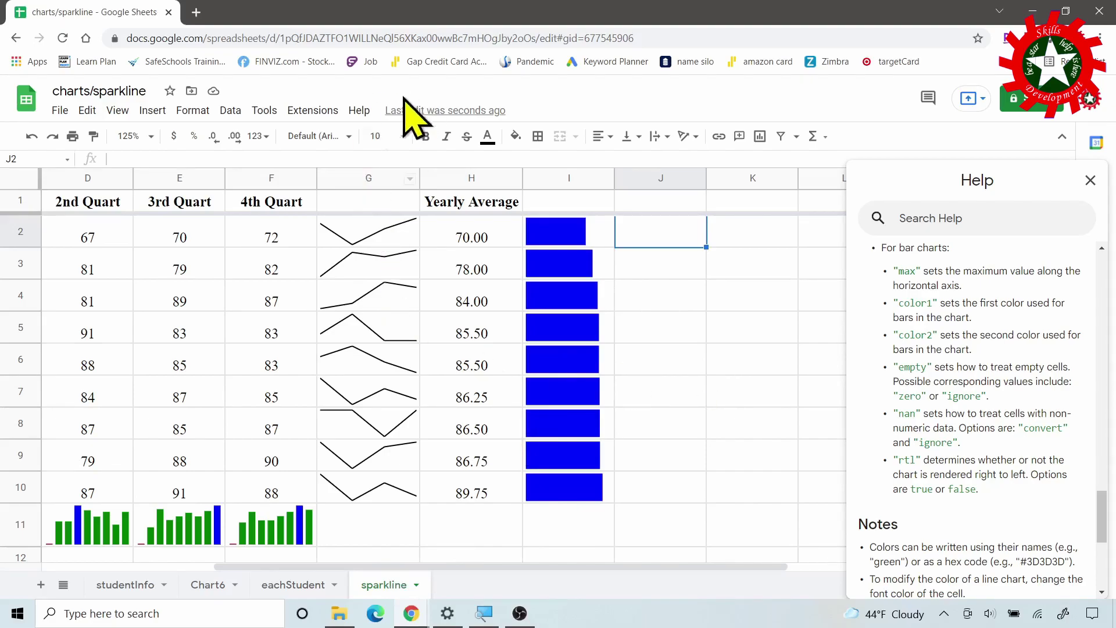
Add a data validation dropdown to J2 that lists the first student's scores from C2:F2.
left_click(230, 110)
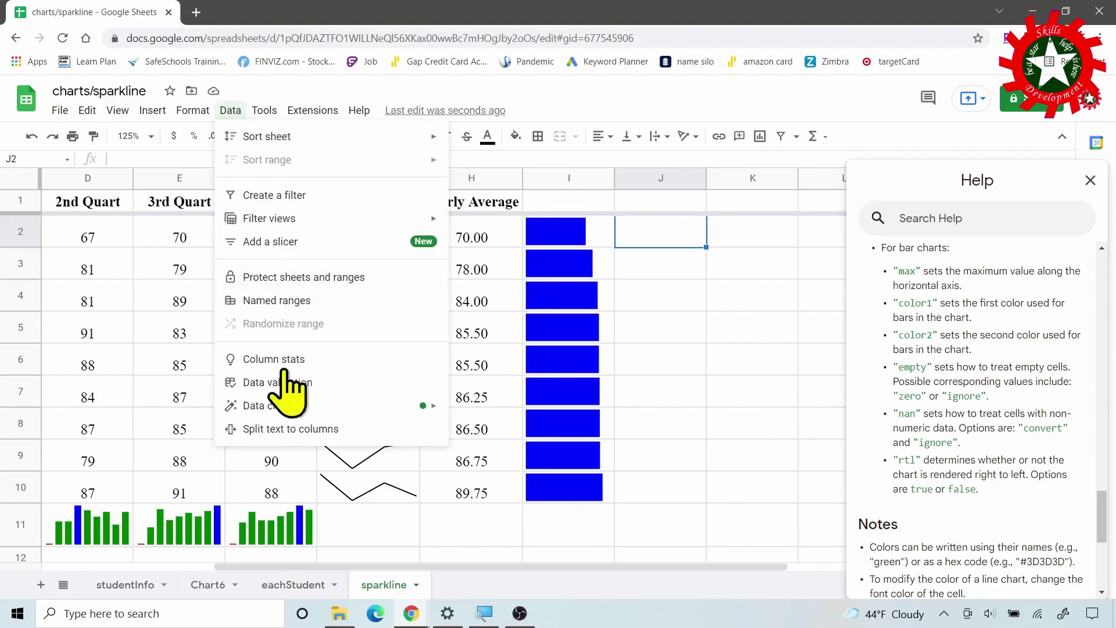
left_click(278, 382)
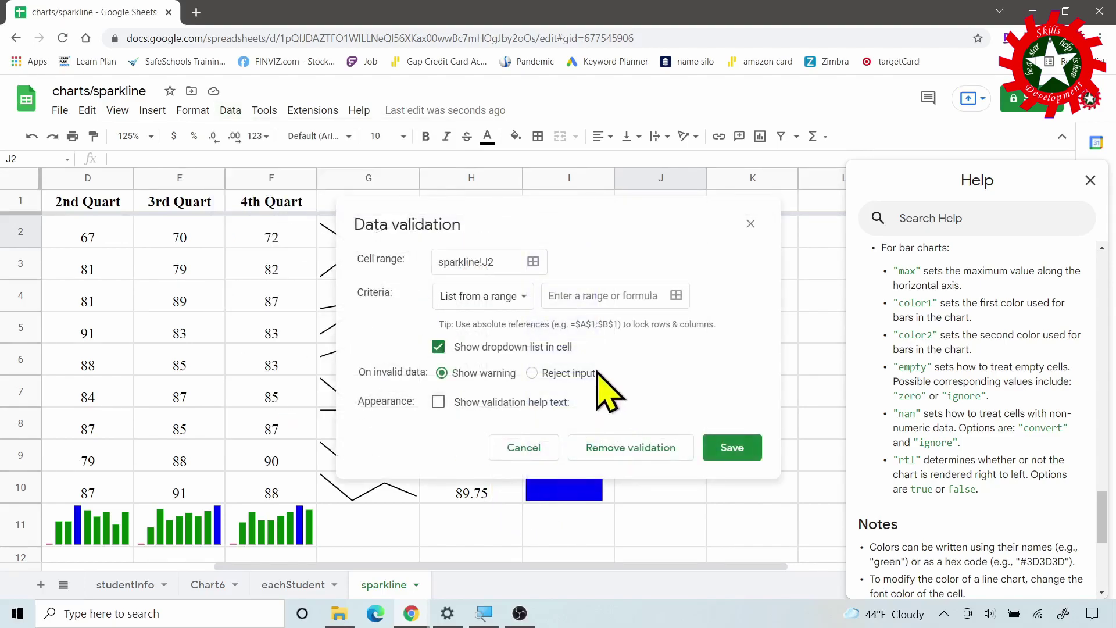
left_click(676, 296)
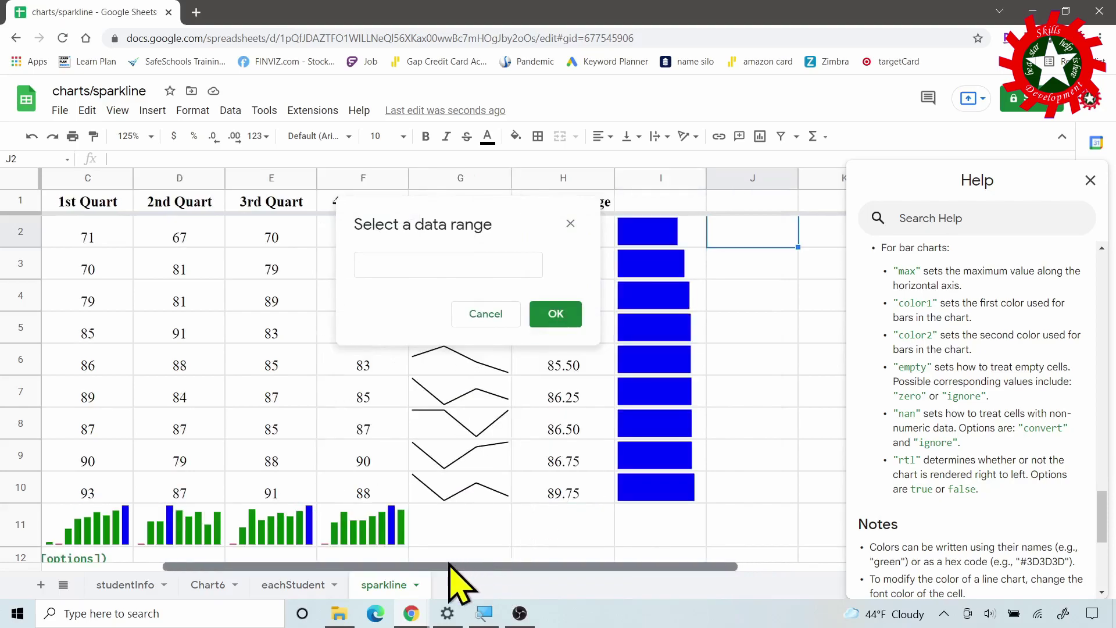
left_click_drag(490, 567, 427, 599)
mouse_move(204, 232)
left_mouse_down()
mouse_move(505, 224)
mouse_move(438, 336)
left_mouse_up()
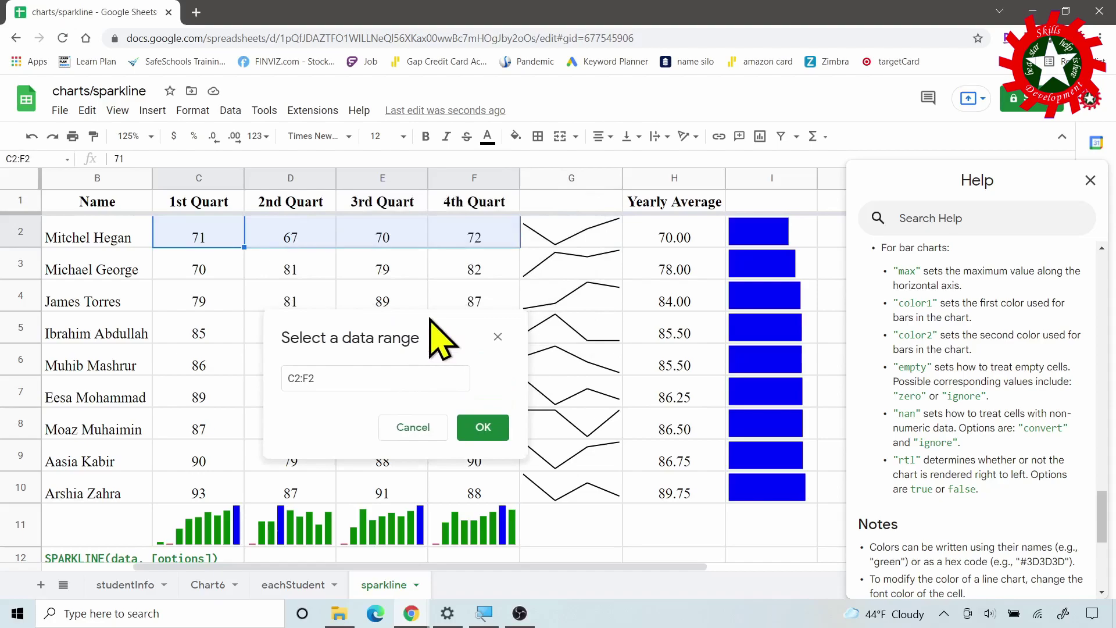
left_click(492, 433)
left_click(726, 447)
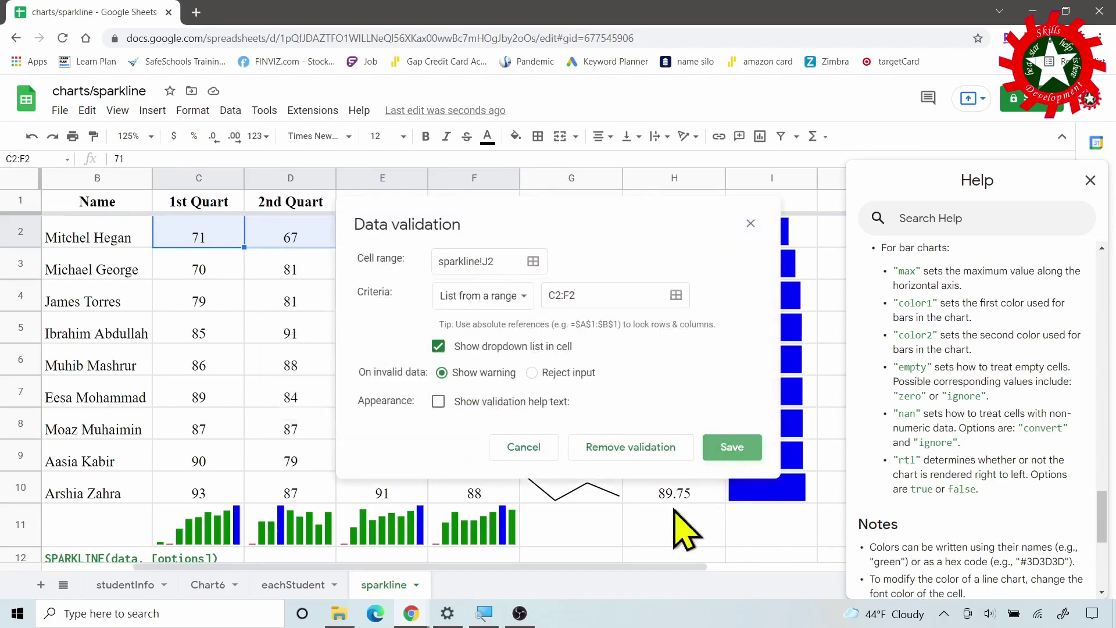
left_click_drag(666, 568, 764, 568)
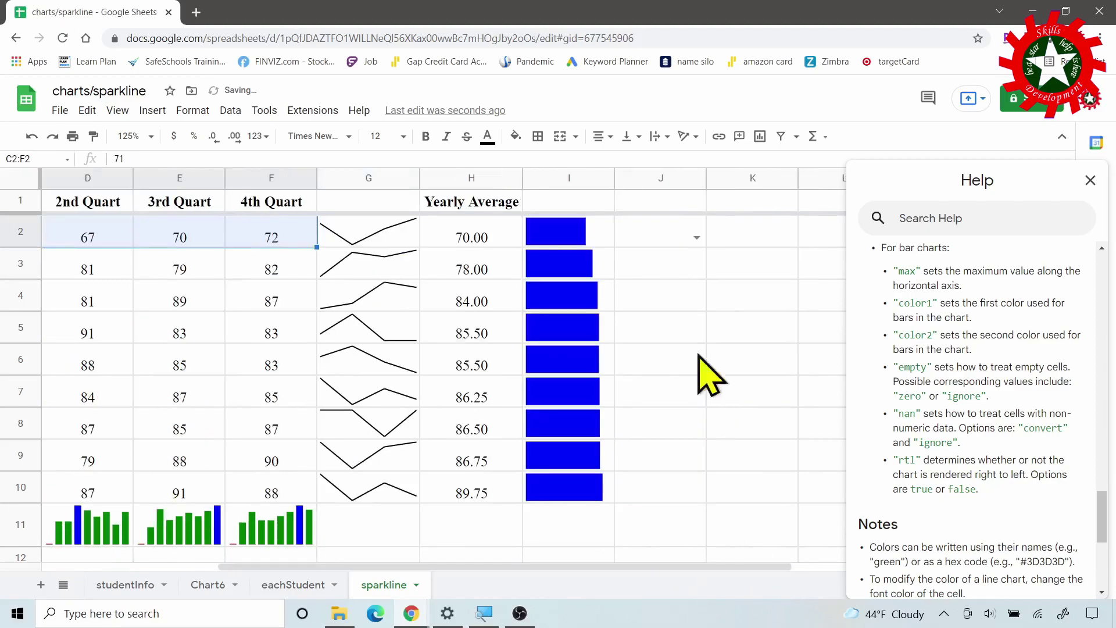
left_click(696, 237)
Set J2 to 67, copy I2's blue bar sparkline into K2, then switch J2 to 72.
left_click(651, 275)
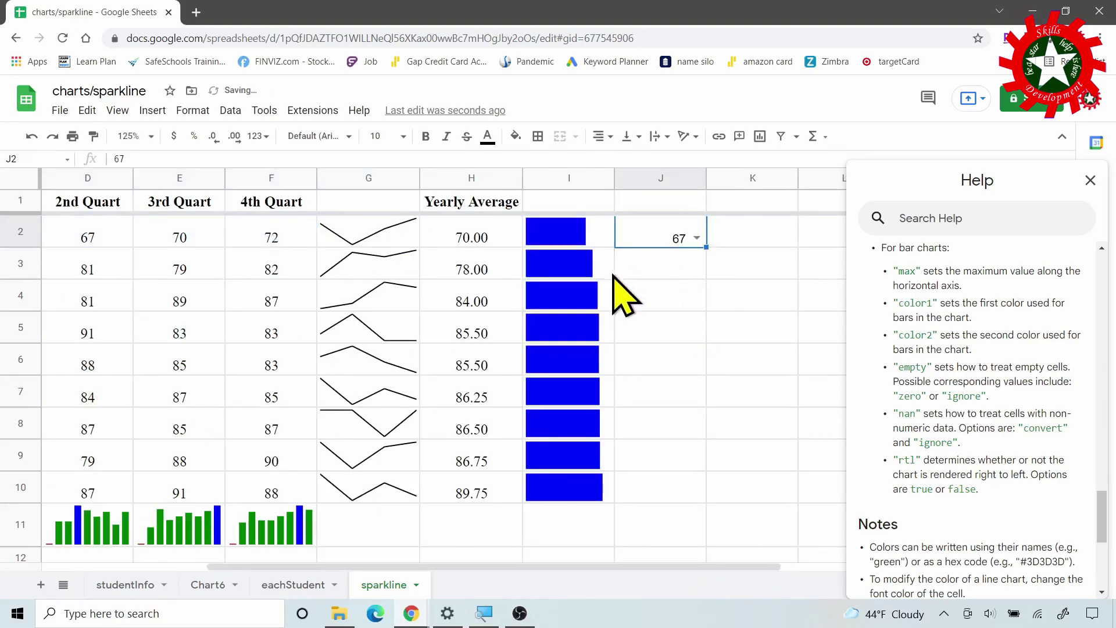
left_click(767, 236)
left_click(611, 236)
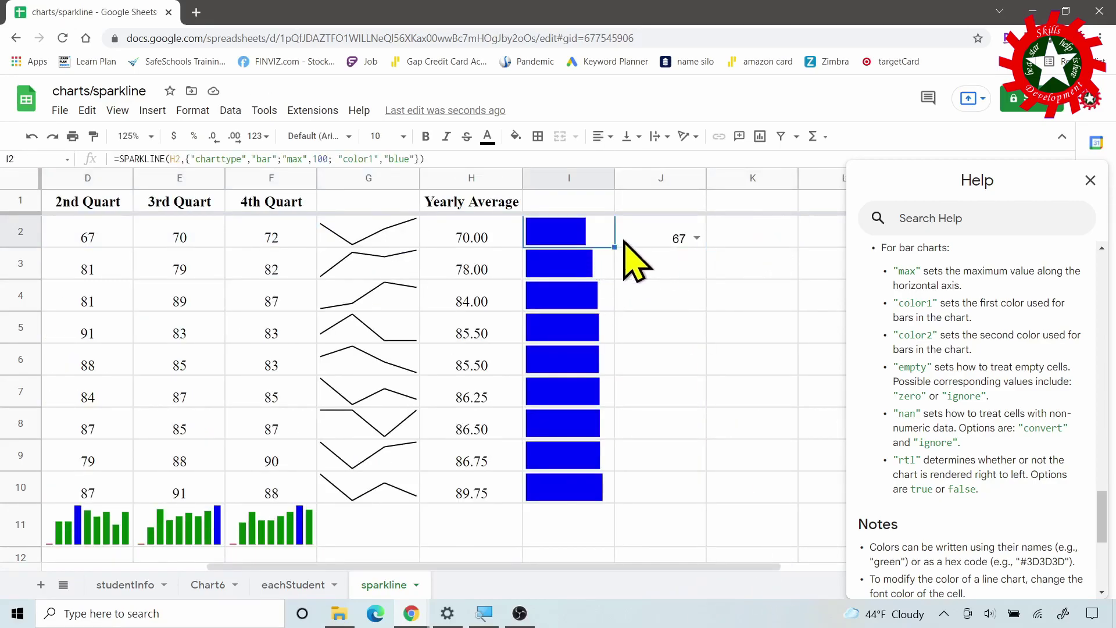
key("ctrl+c")
left_click(750, 238)
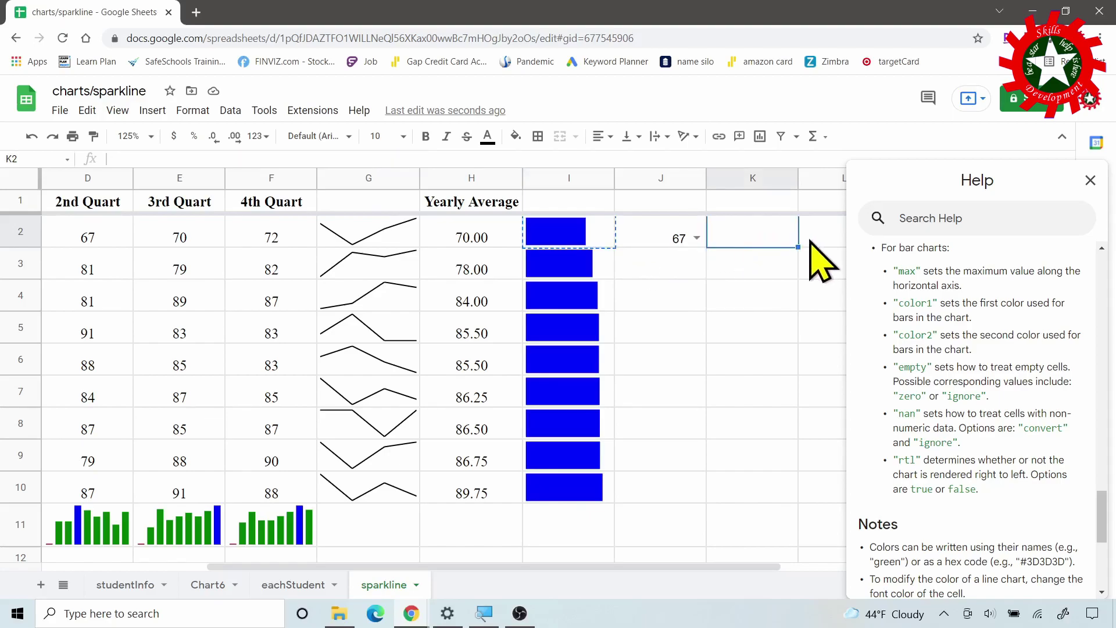
key("ctrl+v")
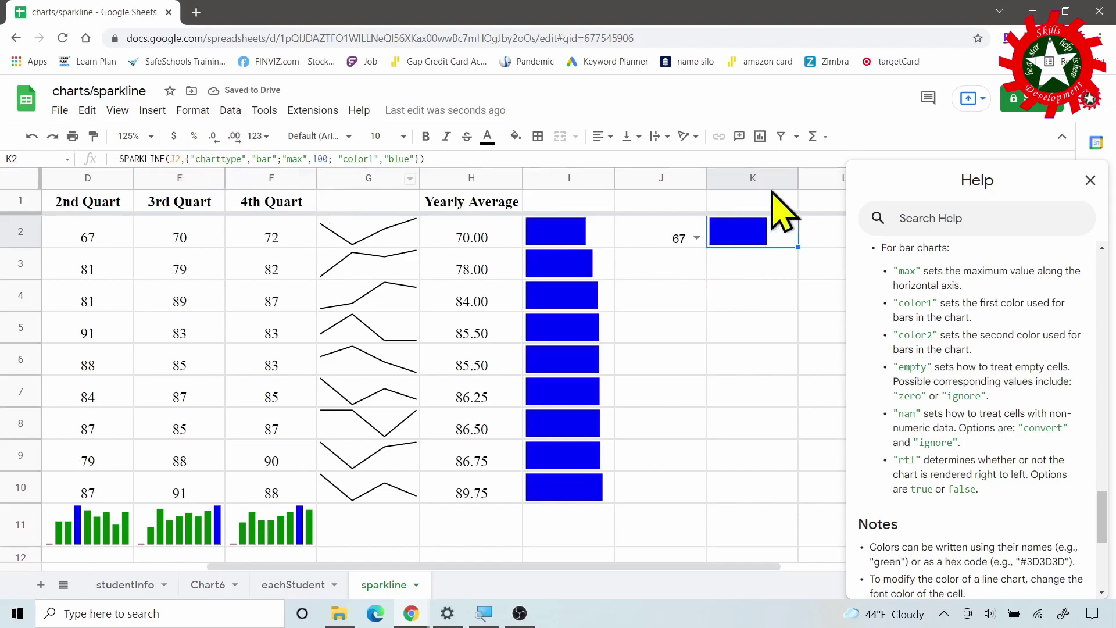
left_click(697, 242)
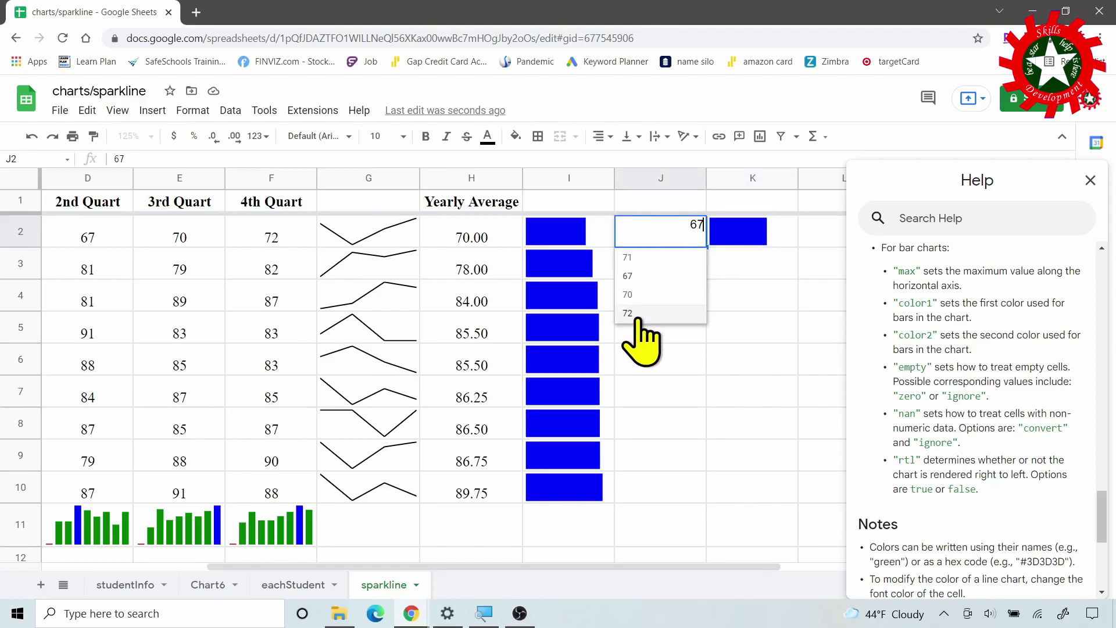
left_click(628, 314)
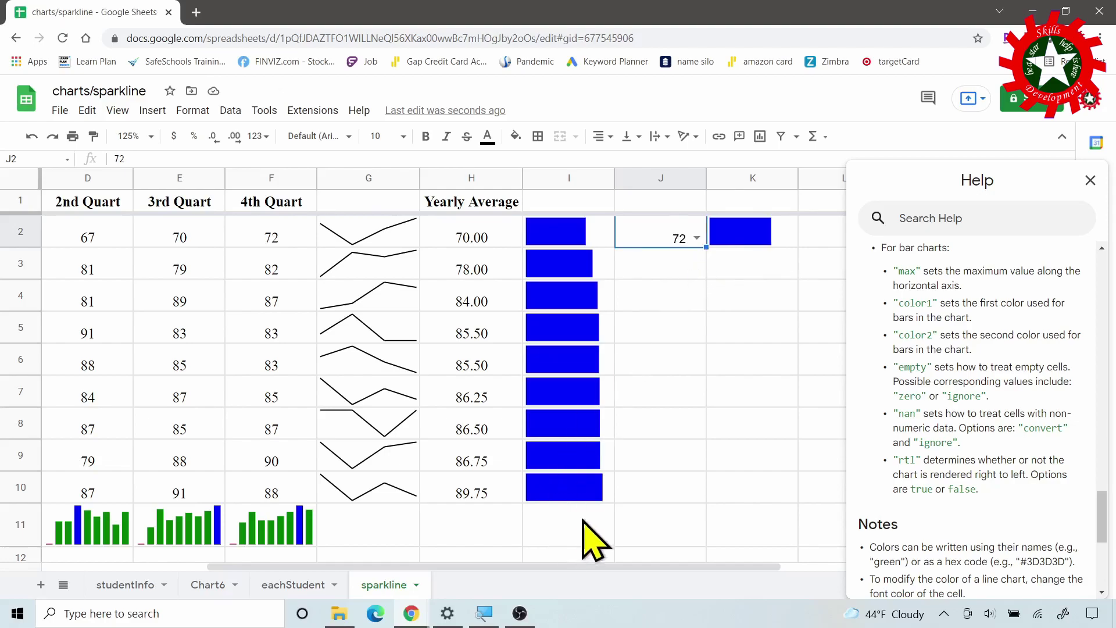
Scroll through the sheet and close the SPARKLINE Help side panel.
left_click_drag(637, 568, 578, 568)
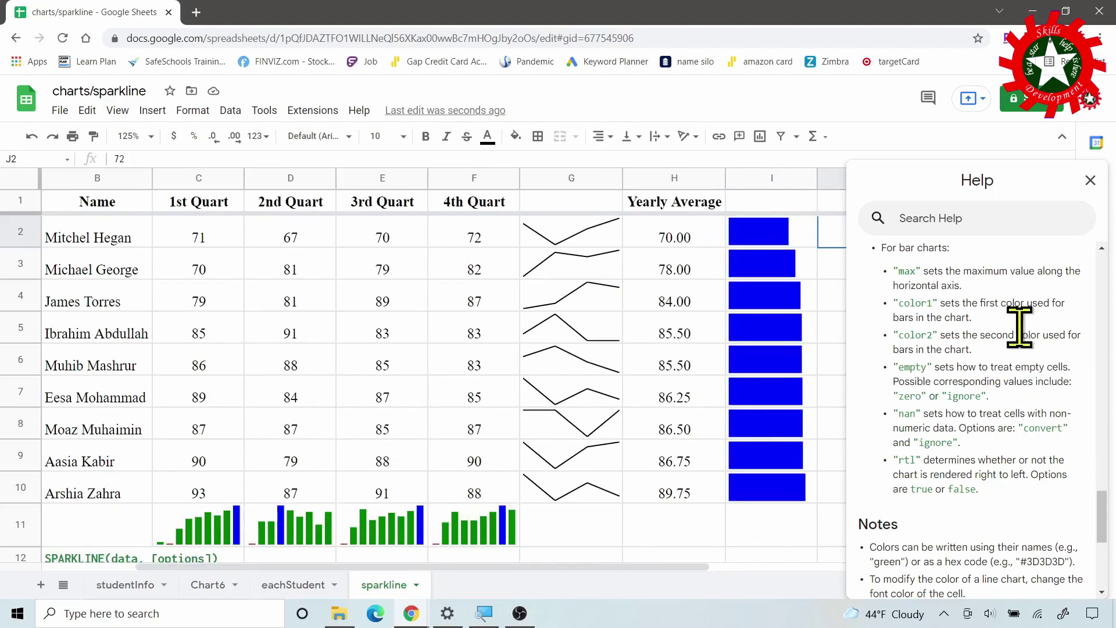
left_click_drag(1107, 522, 1108, 291)
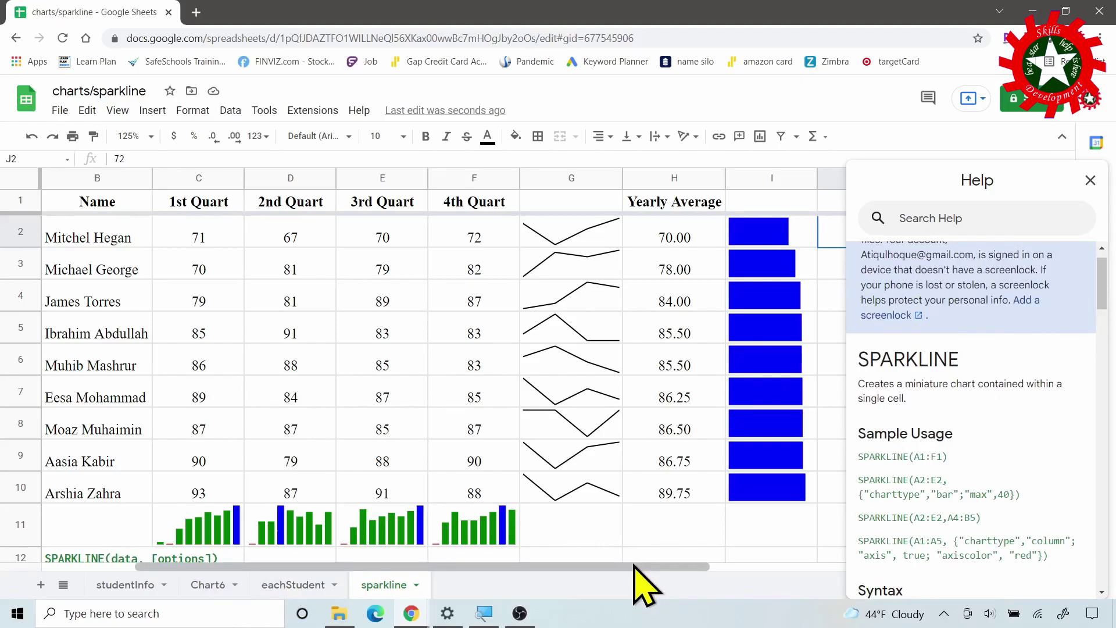
left_click_drag(633, 567, 569, 565)
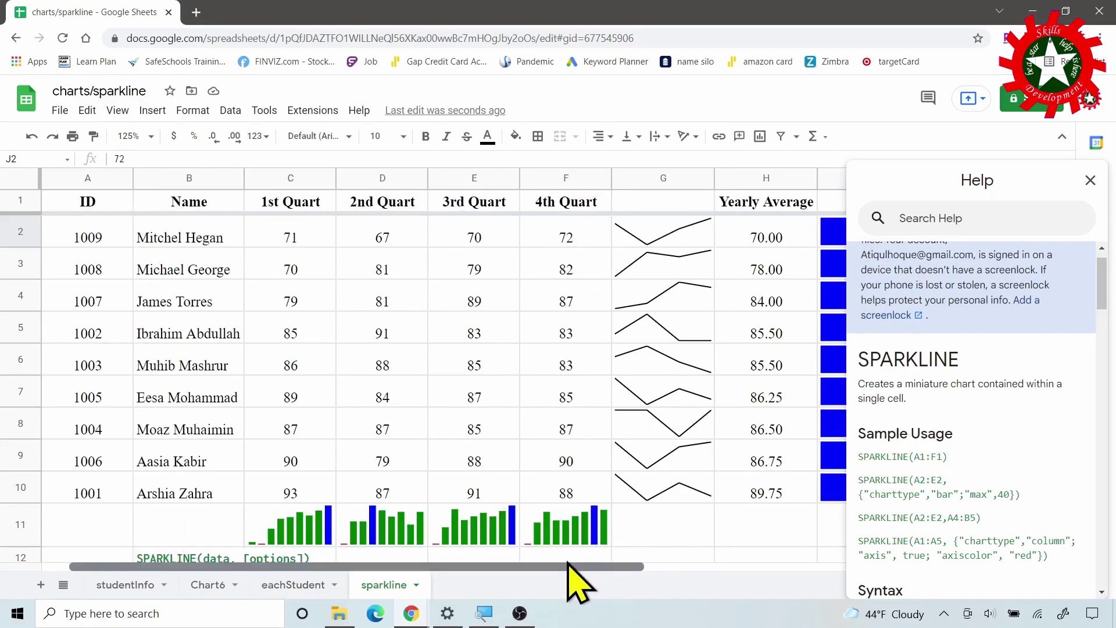
left_click(1090, 180)
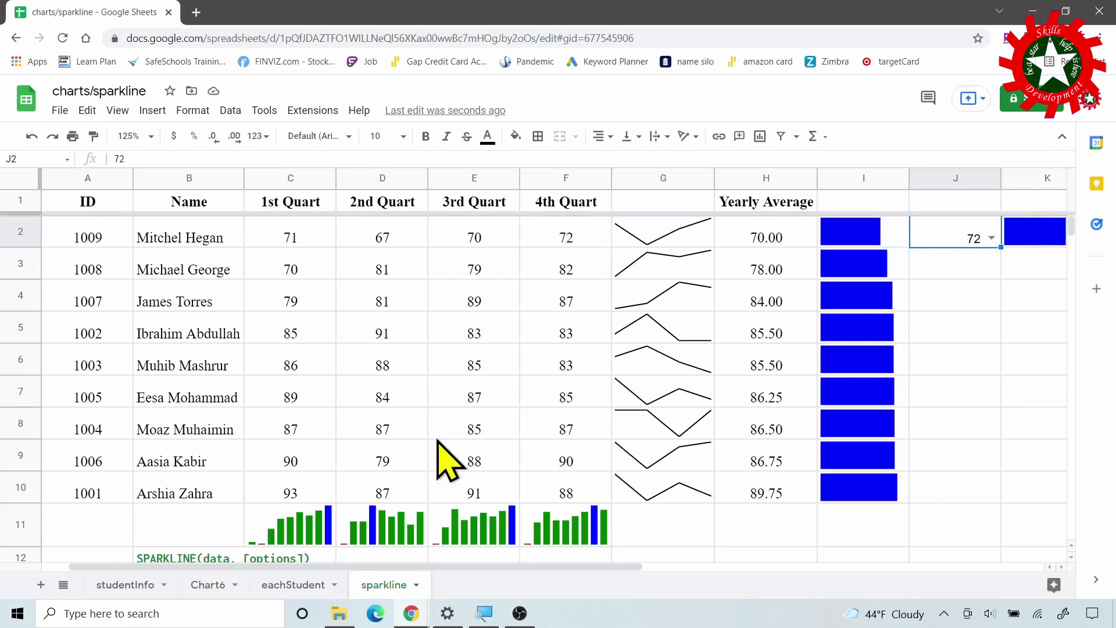